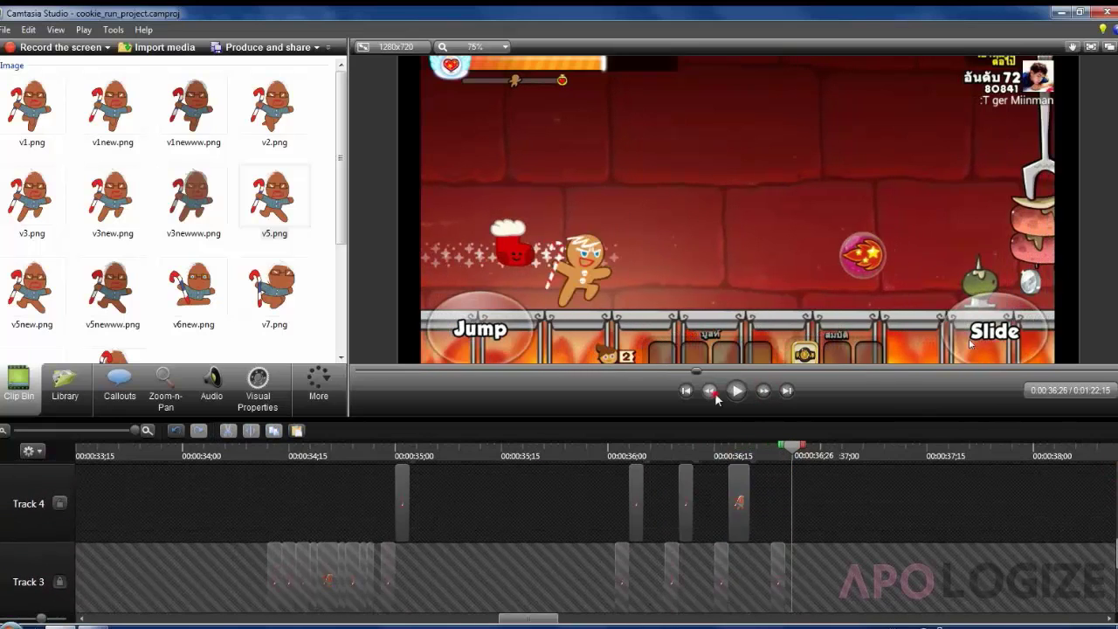
- Overlay the running character with short replacement image clips on Tracks 2 to 5, from 0:00:36;26 up to 0:00:37;18
{"action": "scroll", "coordinate": [595, 524], "scroll_direction": "up", "scroll_amount": 5}
{"action": "scroll", "coordinate": [814, 506], "scroll_direction": "down", "scroll_amount": 5}
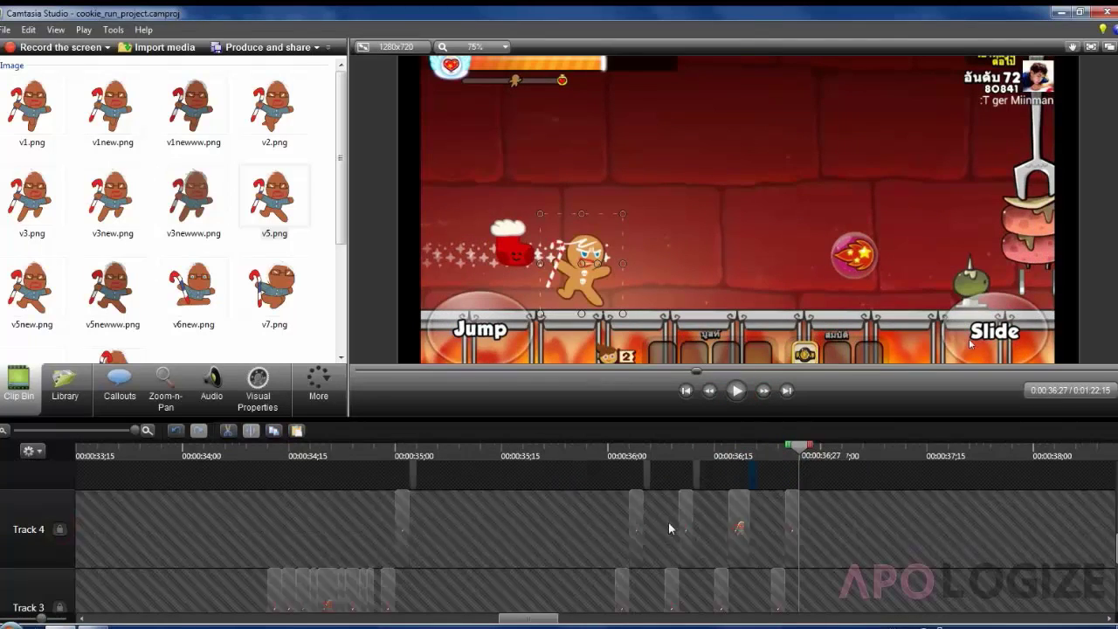
{"action": "scroll", "coordinate": [814, 506], "scroll_direction": "up", "scroll_amount": 5}
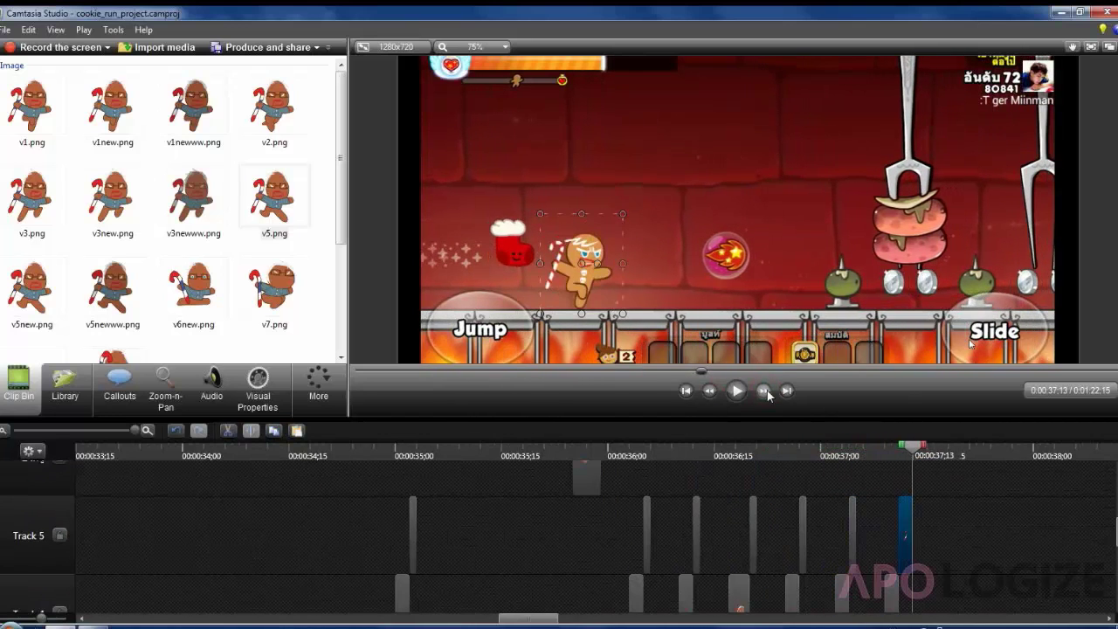
{"action": "scroll", "coordinate": [764, 394], "scroll_direction": "down", "scroll_amount": 5}
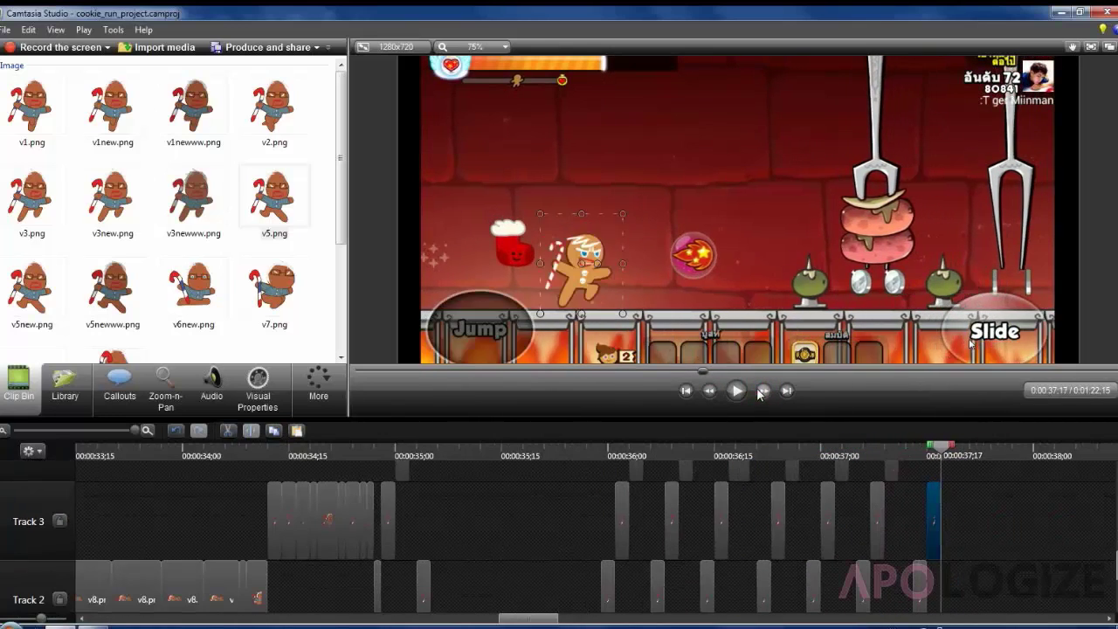
{"action": "scroll", "coordinate": [760, 394], "scroll_direction": "up", "scroll_amount": 2}
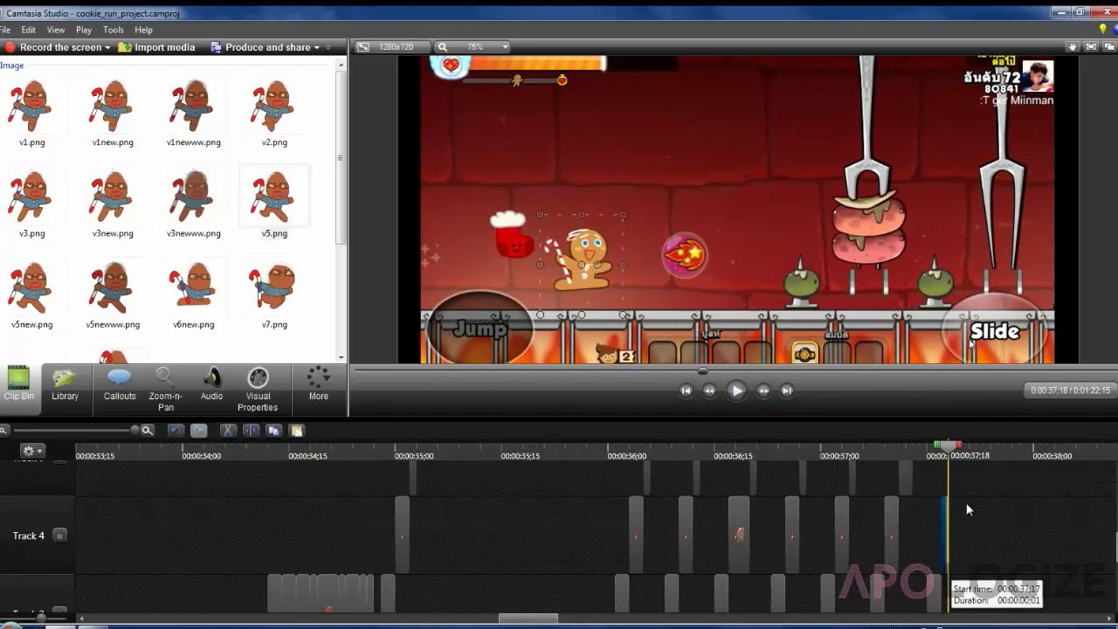
- Place the replacement jump image on the กระโดด1 track at 0:00:37;29 and align it over the original character
{"action": "scroll", "coordinate": [967, 510], "scroll_direction": "down", "scroll_amount": 5}
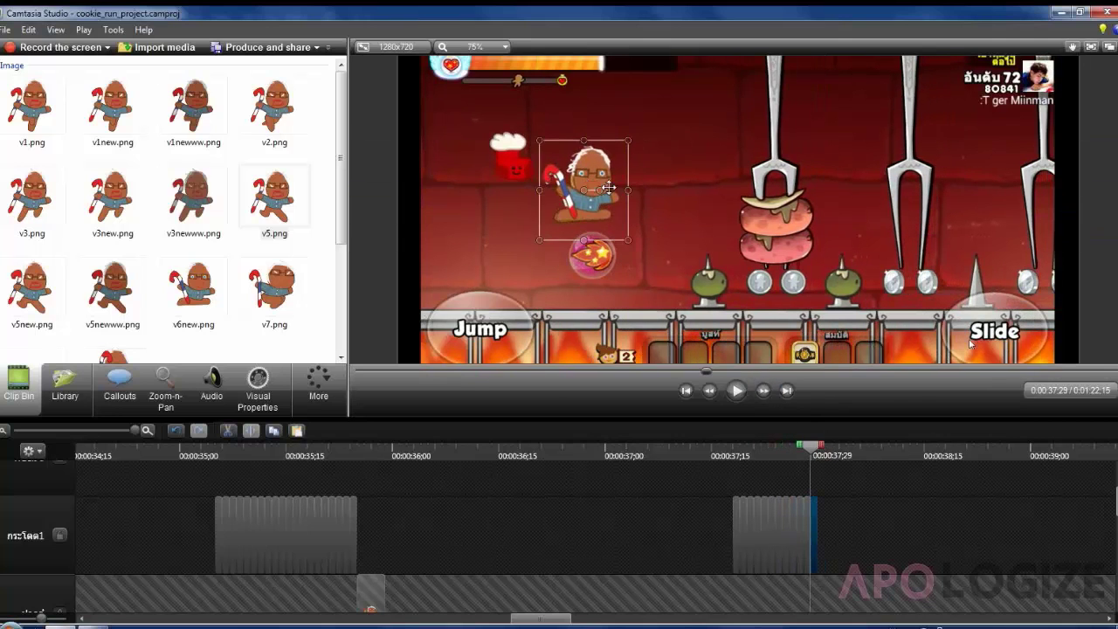
{"action": "left_click_drag", "start_coordinate": [609, 187], "coordinate": [611, 193]}
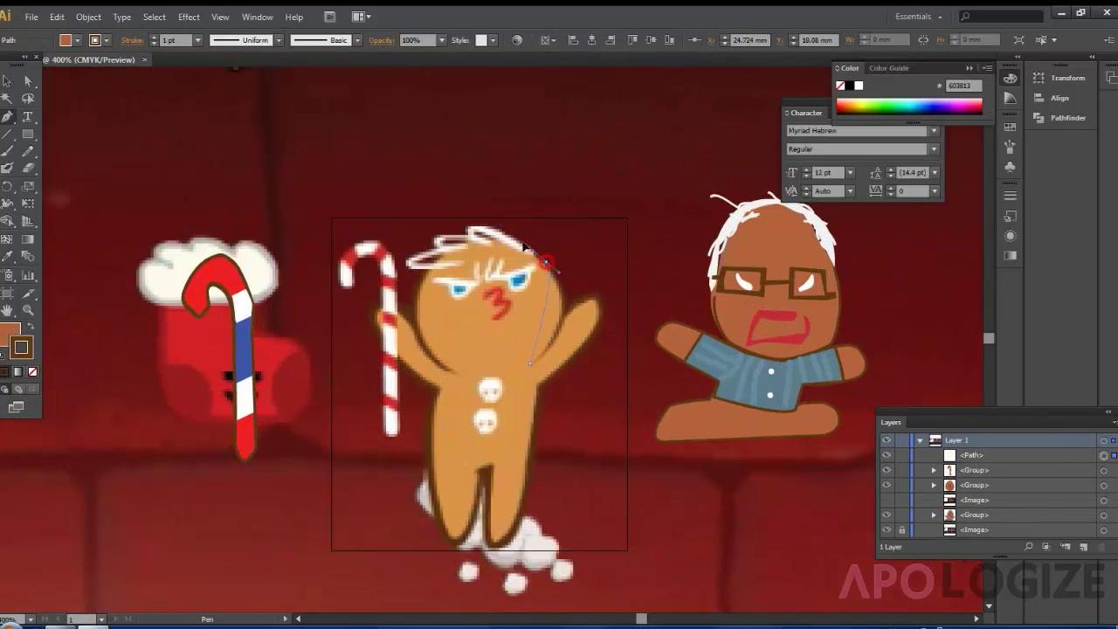
- In Illustrator, trace the raised-arms character's head with the Pen tool and adjust its anchor points to fit the outline
{"action": "left_click_drag", "start_coordinate": [525, 246], "coordinate": [490, 220]}
{"action": "left_click_drag", "start_coordinate": [416, 301], "coordinate": [426, 357]}
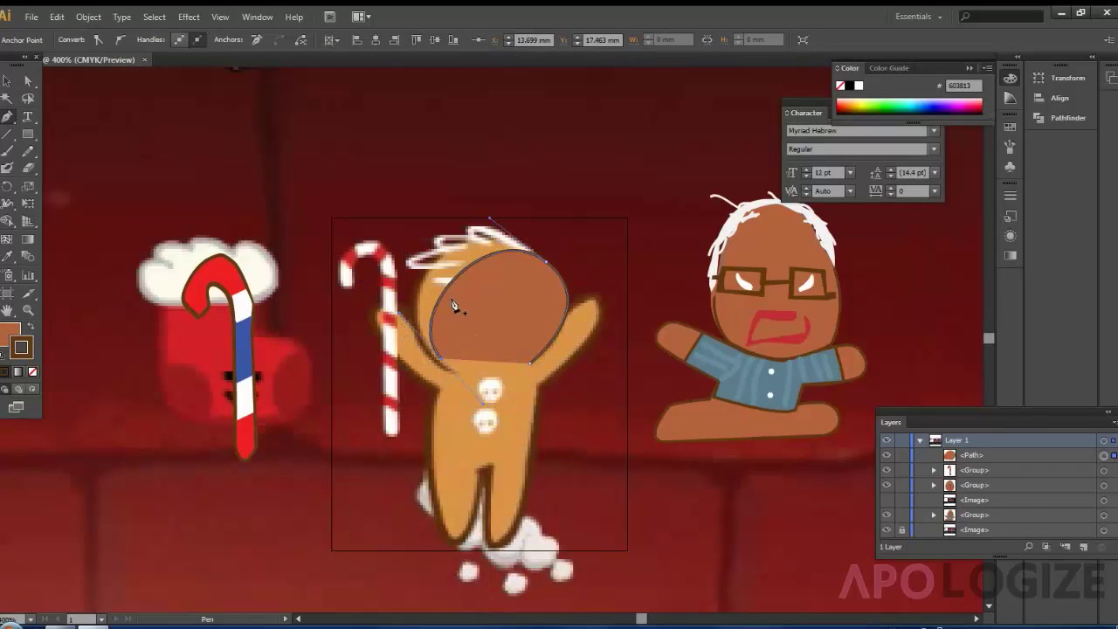
{"action": "key", "text": "a"}
{"action": "left_click", "coordinate": [541, 265]}
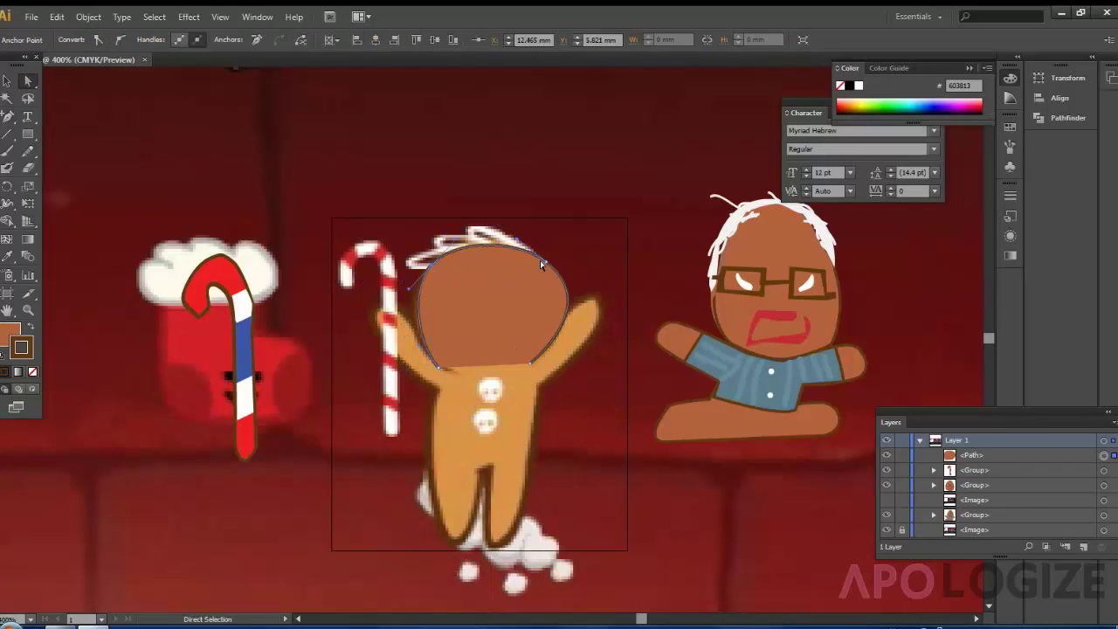
- Trace the character's body, legs and raised arms, and join them with the head outline into a single path
{"action": "left_click", "coordinate": [485, 346]}
{"action": "left_click", "coordinate": [486, 510]}
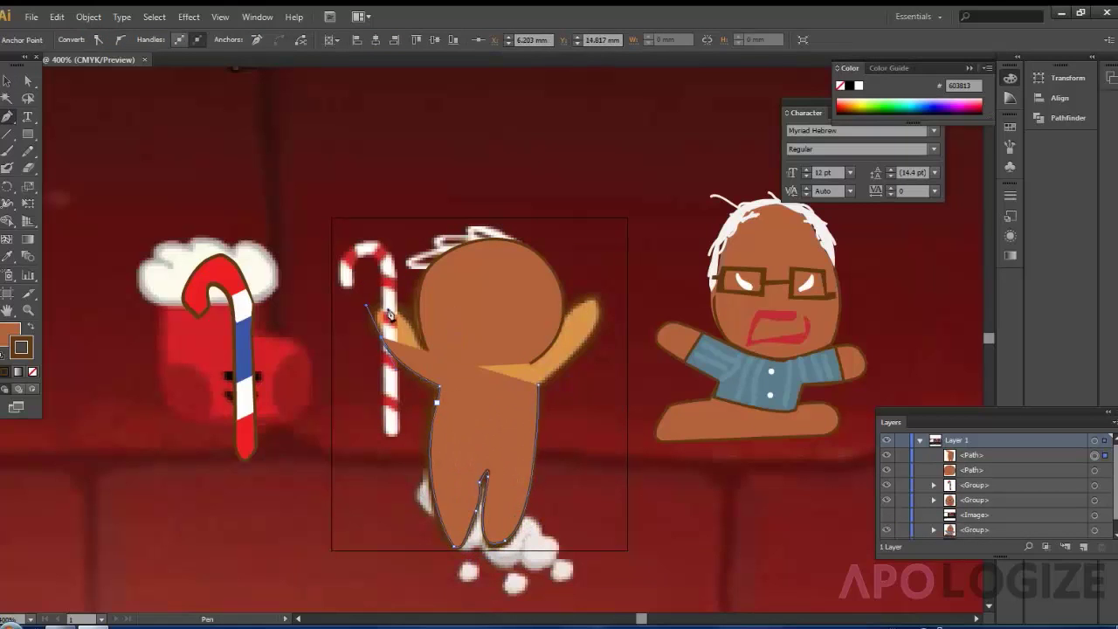
{"action": "left_click", "coordinate": [467, 337], "text": "shift"}
{"action": "key", "text": "ctrl+j"}
{"action": "key", "text": "p"}
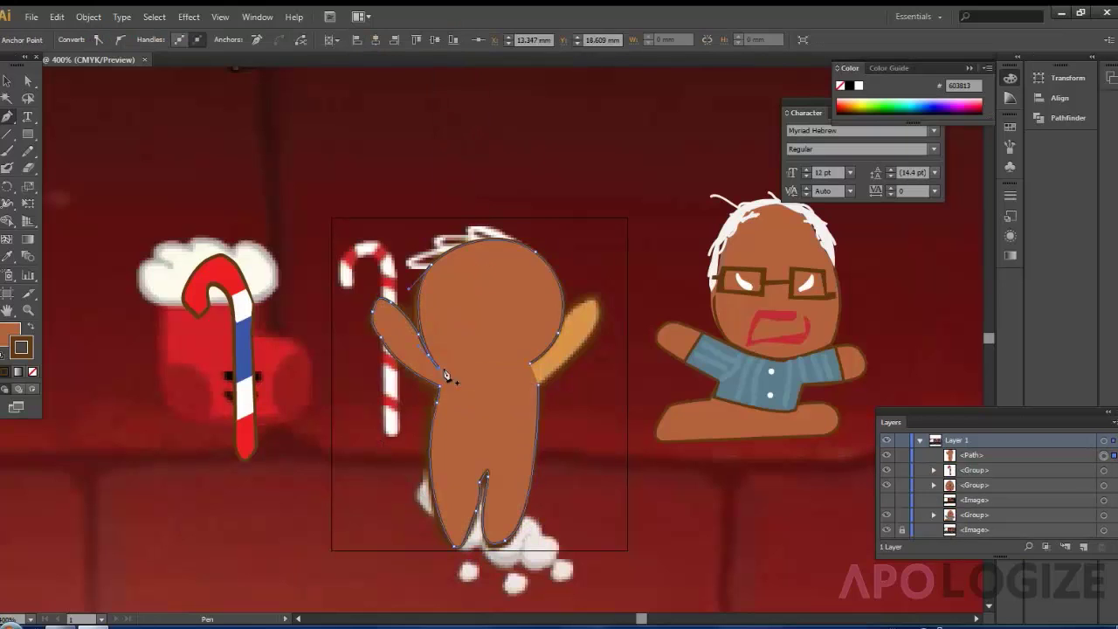
{"action": "left_click", "coordinate": [489, 382]}
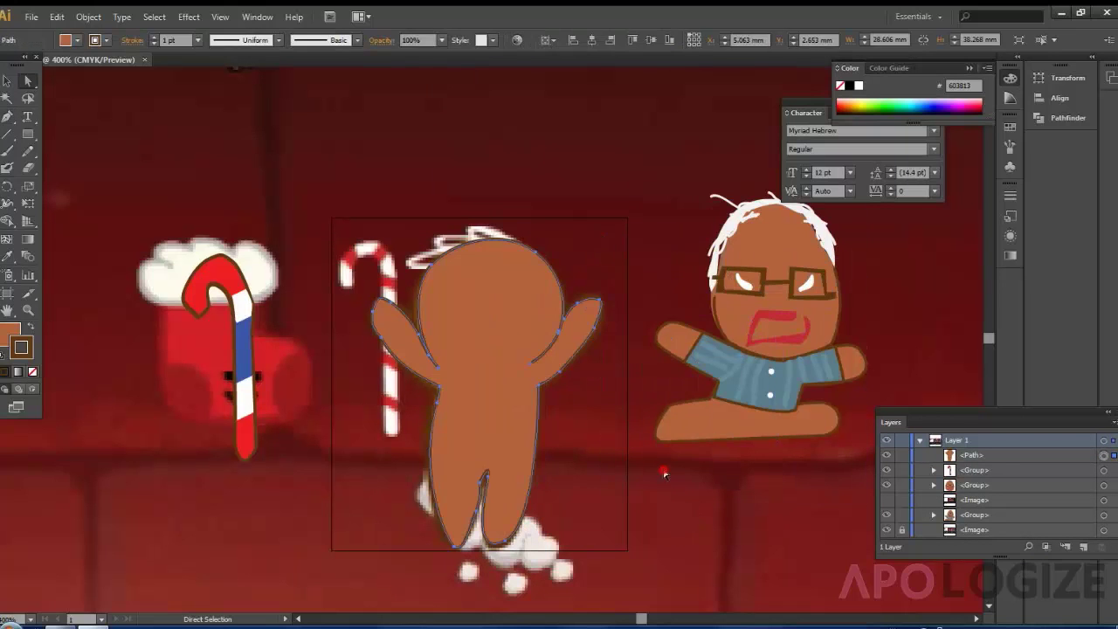
- Move the old seated figure down, then fit its white hair onto the new character's head and fill in the fringe strokes
{"action": "left_click_drag", "start_coordinate": [845, 492], "coordinate": [664, 314]}
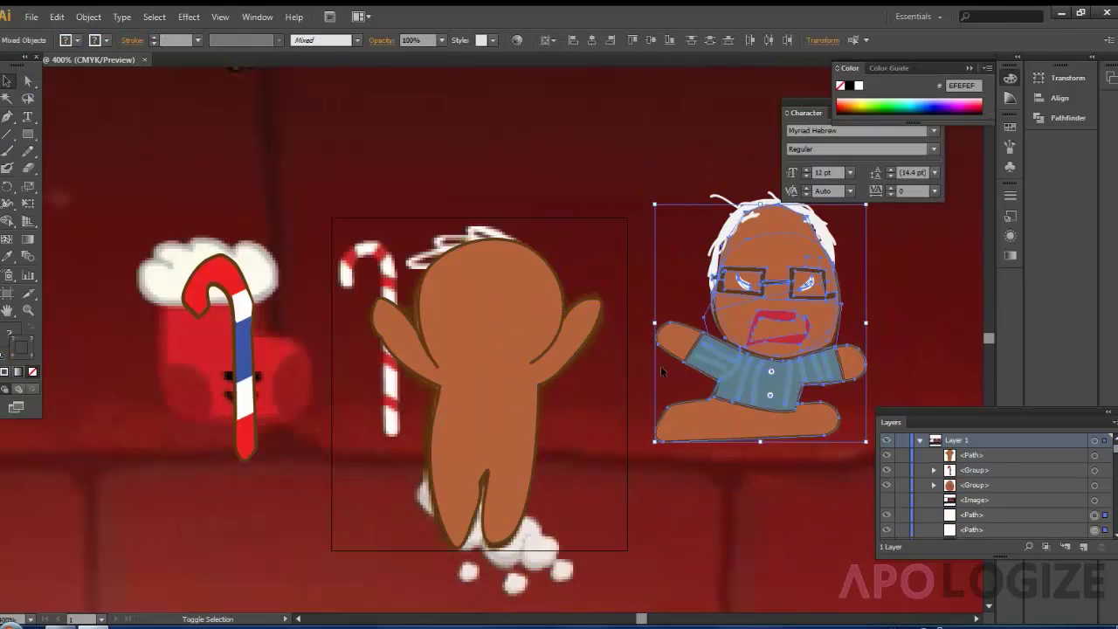
{"action": "left_click_drag", "start_coordinate": [661, 371], "coordinate": [665, 510]}
{"action": "left_click_drag", "start_coordinate": [887, 280], "coordinate": [649, 201]}
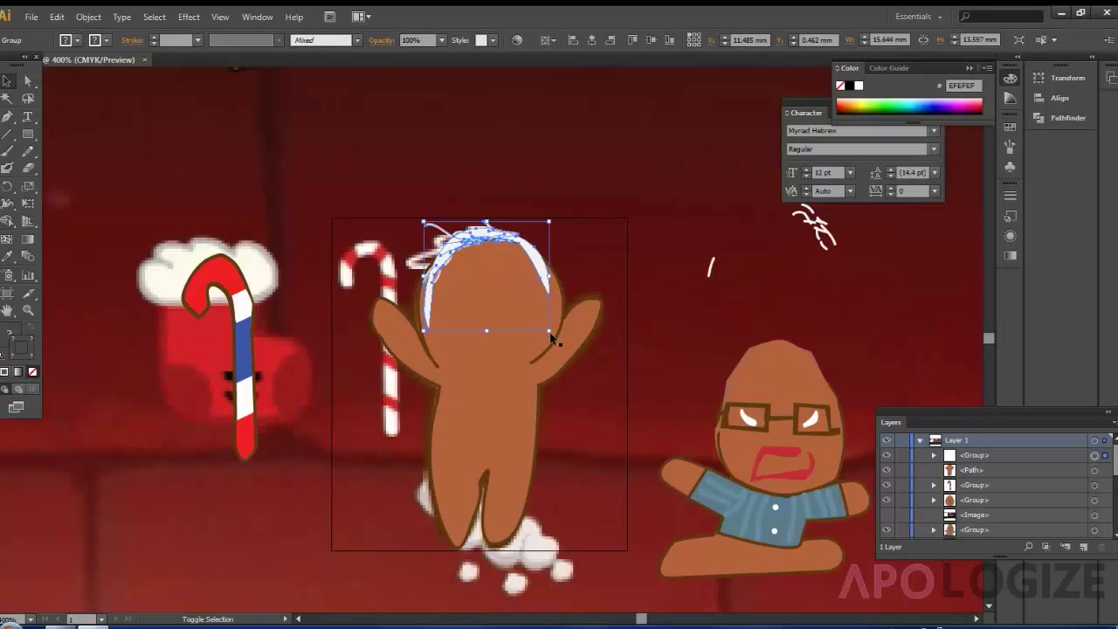
{"action": "left_click_drag", "start_coordinate": [552, 338], "coordinate": [518, 247]}
{"action": "key", "text": "ctrl+shift+a"}
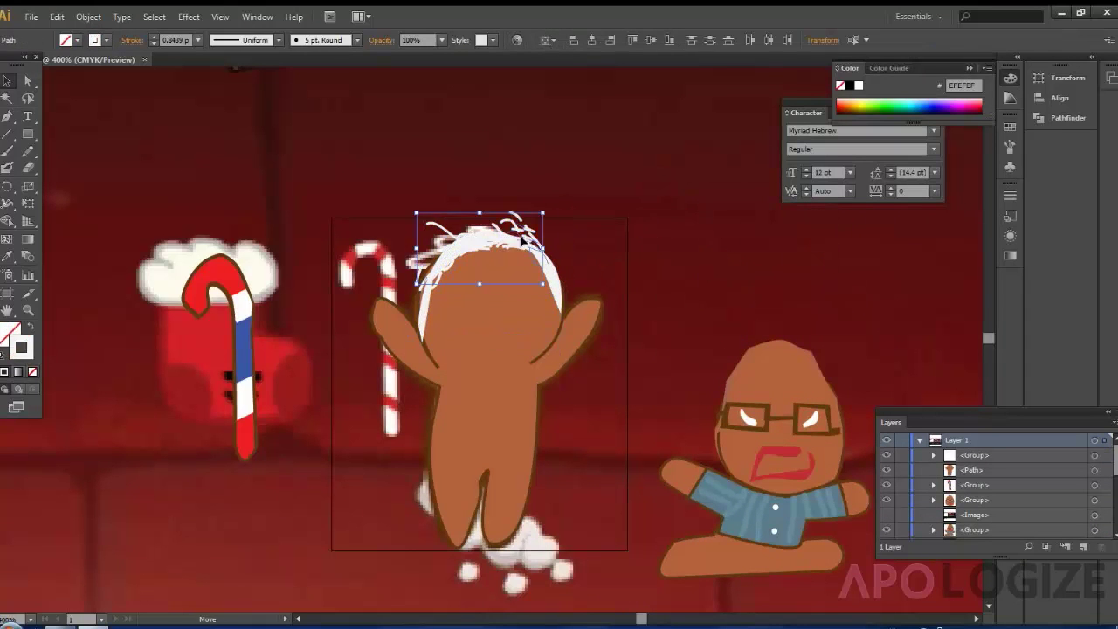
{"action": "key", "text": "ctrl+="}
{"action": "key", "text": "p"}
{"action": "left_click", "coordinate": [437, 283]}
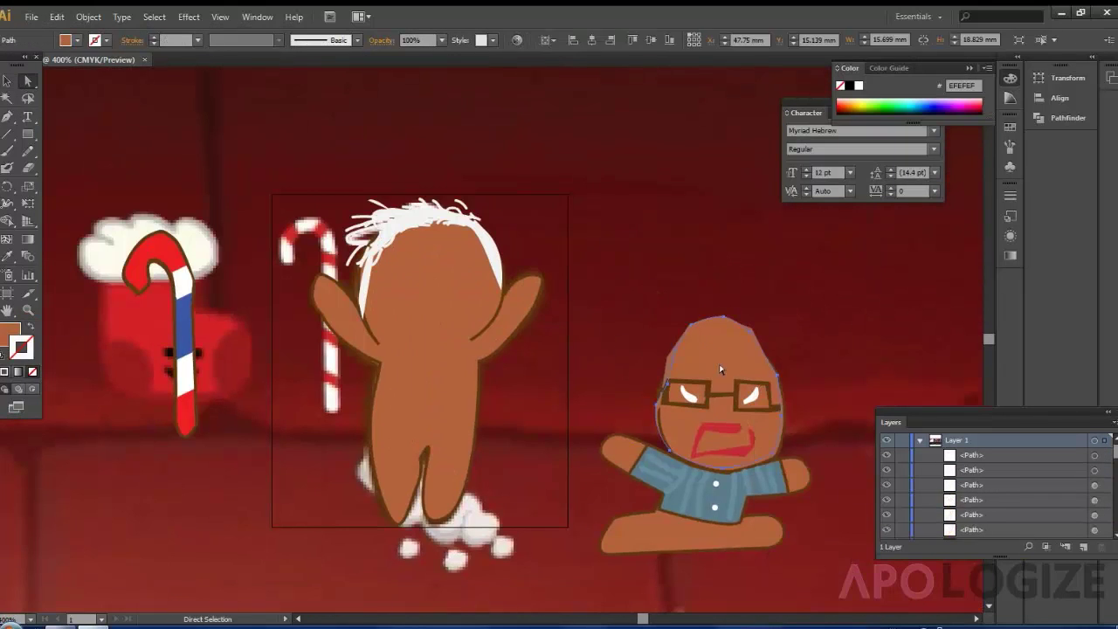
- Move the glasses and eyes from the old seated figure onto the new character's face
{"action": "key", "text": "v"}
{"action": "left_click", "coordinate": [710, 397]}
{"action": "left_click", "coordinate": [709, 384]}
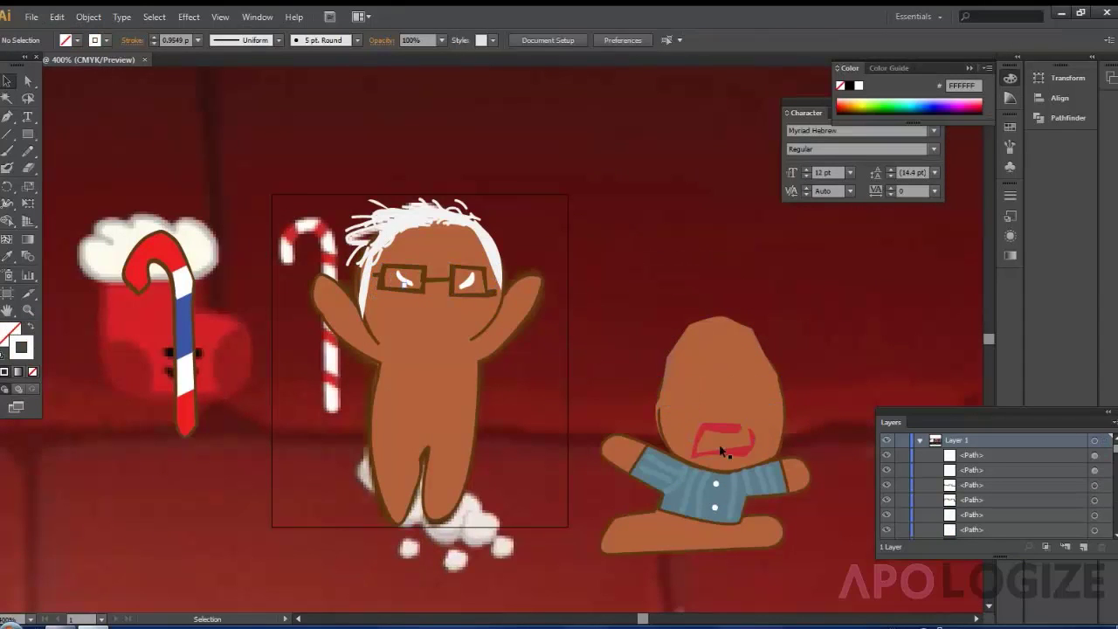
- Give the new character the red mouth and the blue shirt with its stripes and white buttons
{"action": "left_click_drag", "start_coordinate": [629, 454], "coordinate": [606, 200]}
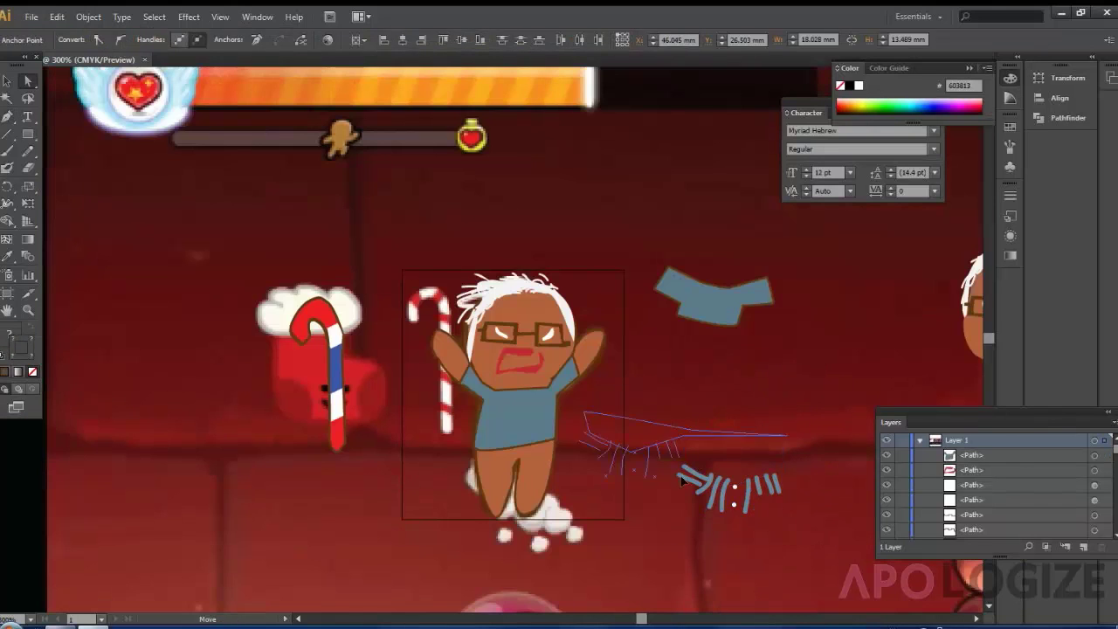
{"action": "key", "text": "v"}
{"action": "left_click", "coordinate": [682, 480]}
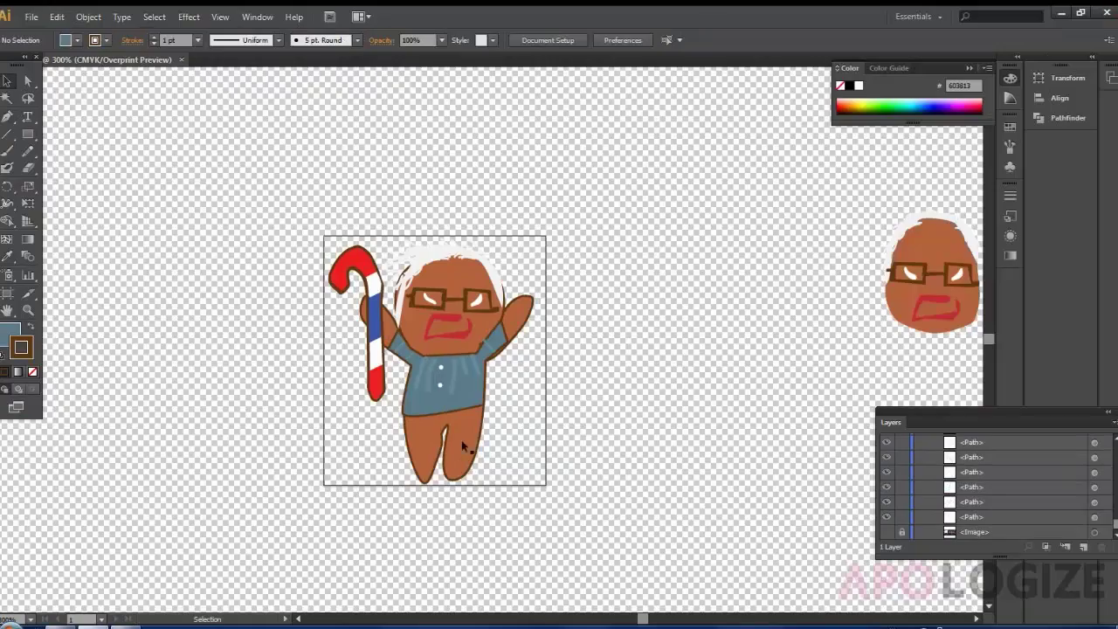
- Export the artwork for web as a transparent PNG-24 named jump and overlay it on the character at 0:00:38;01 in Camtasia Studio
{"action": "left_click", "coordinate": [31, 17]}
{"action": "left_click", "coordinate": [70, 214]}
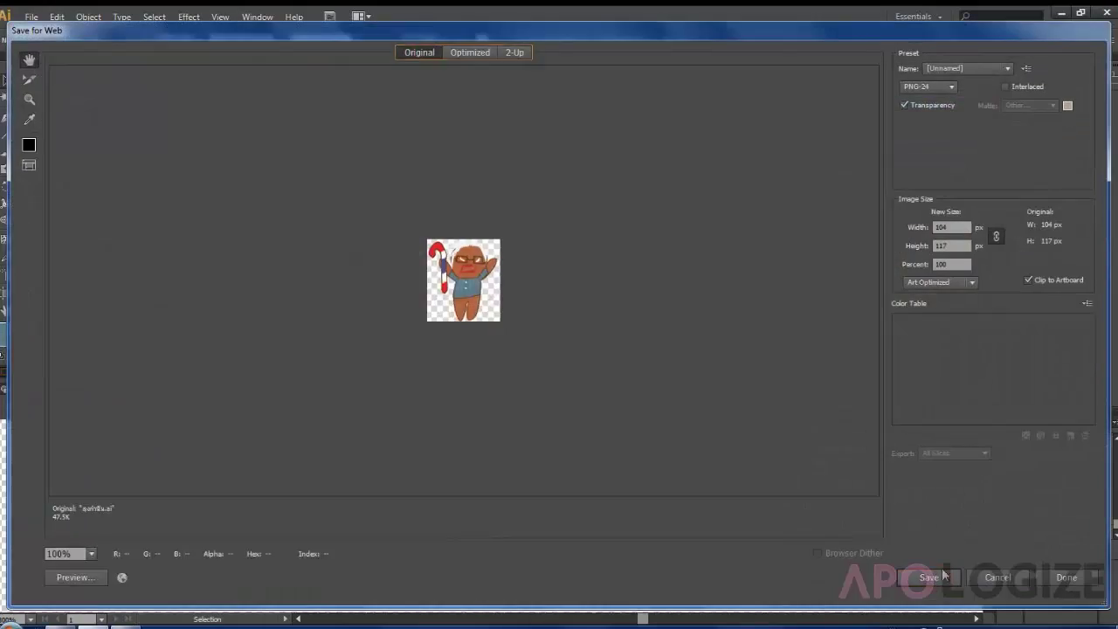
{"action": "left_click", "coordinate": [929, 577]}
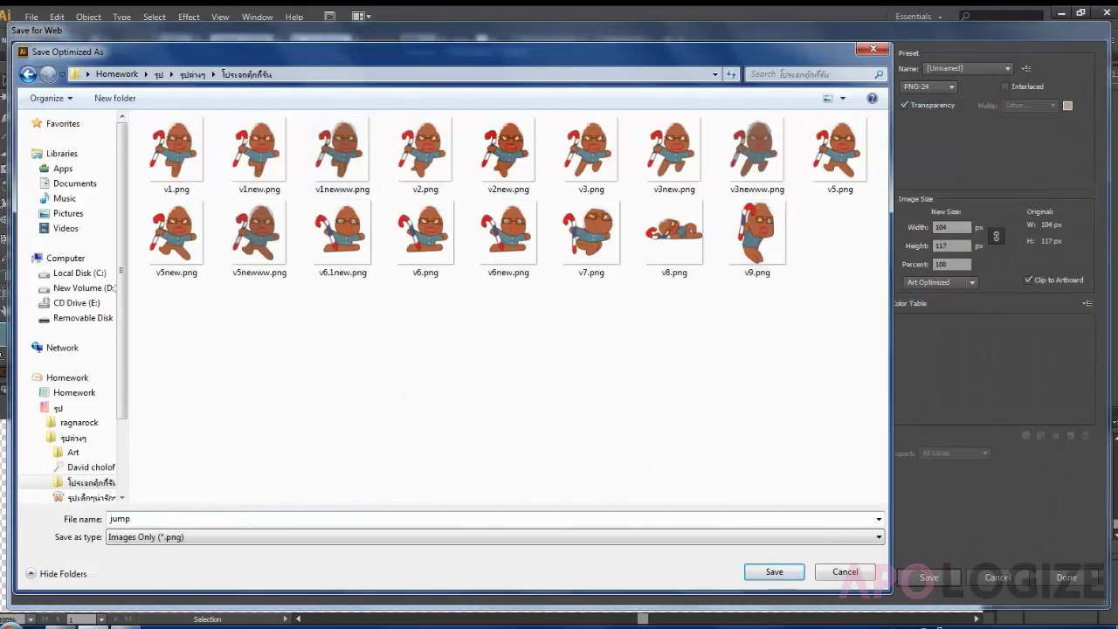
{"action": "key", "text": "Return"}
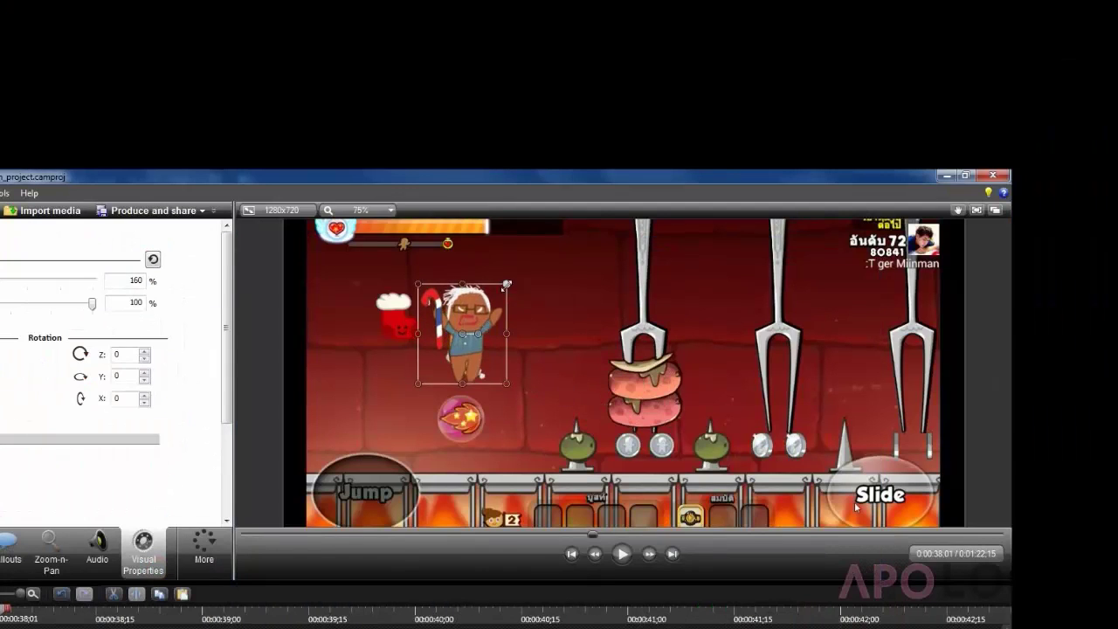
{"action": "left_click", "coordinate": [476, 344]}
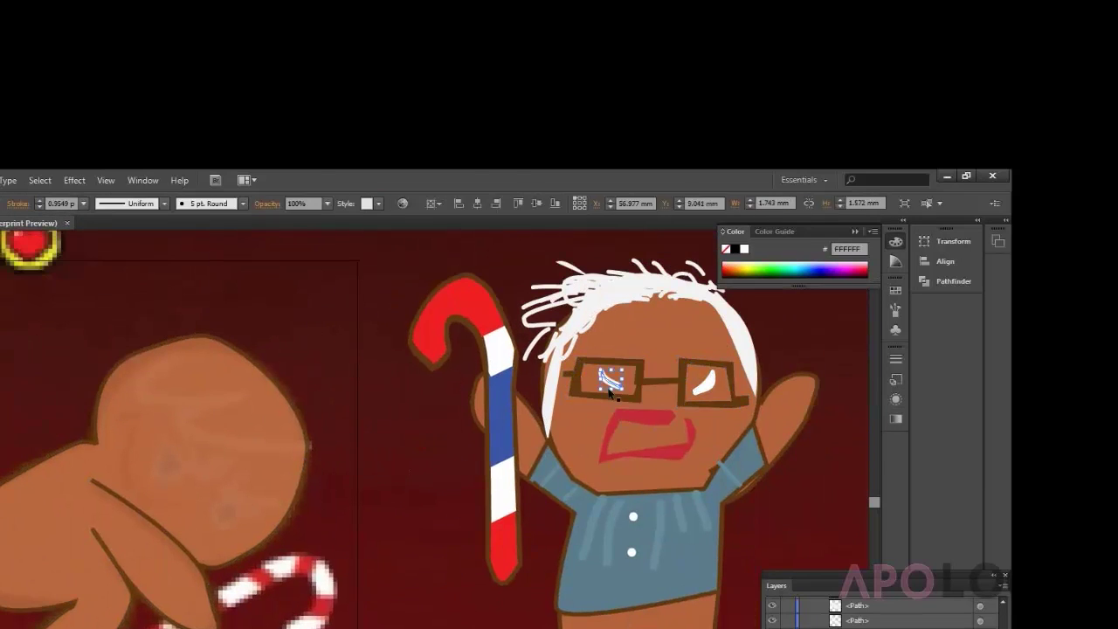
- In Illustrator, complete the curled-up jump pose by reusing the hair, glasses, mouth, shirt and cane artwork
{"action": "left_click_drag", "start_coordinate": [349, 333], "coordinate": [301, 474]}
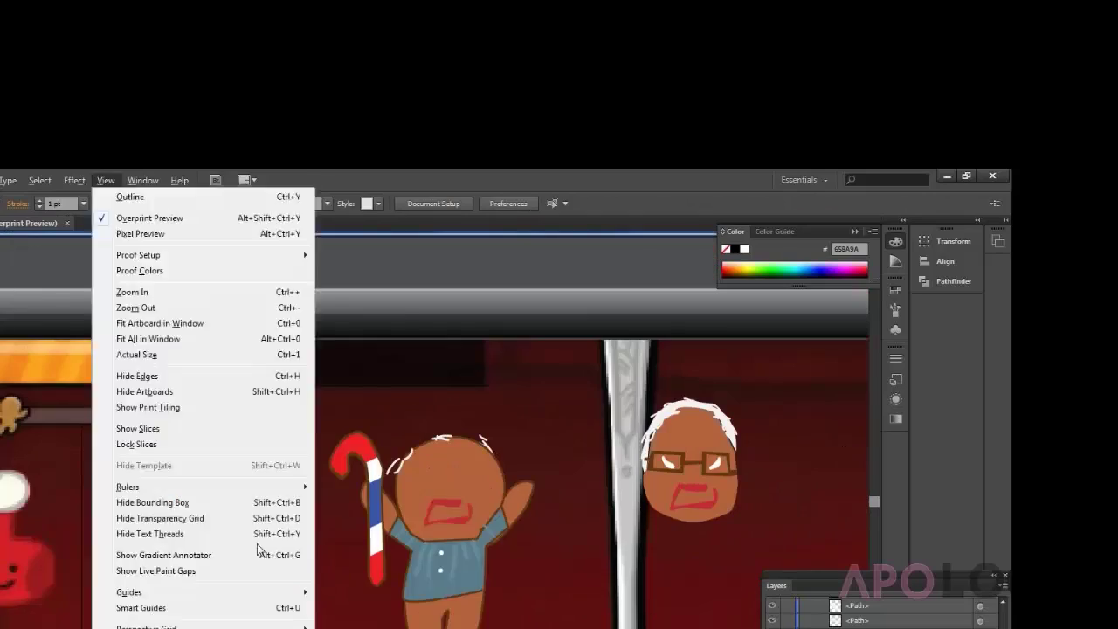
{"action": "right_click", "coordinate": [406, 600]}
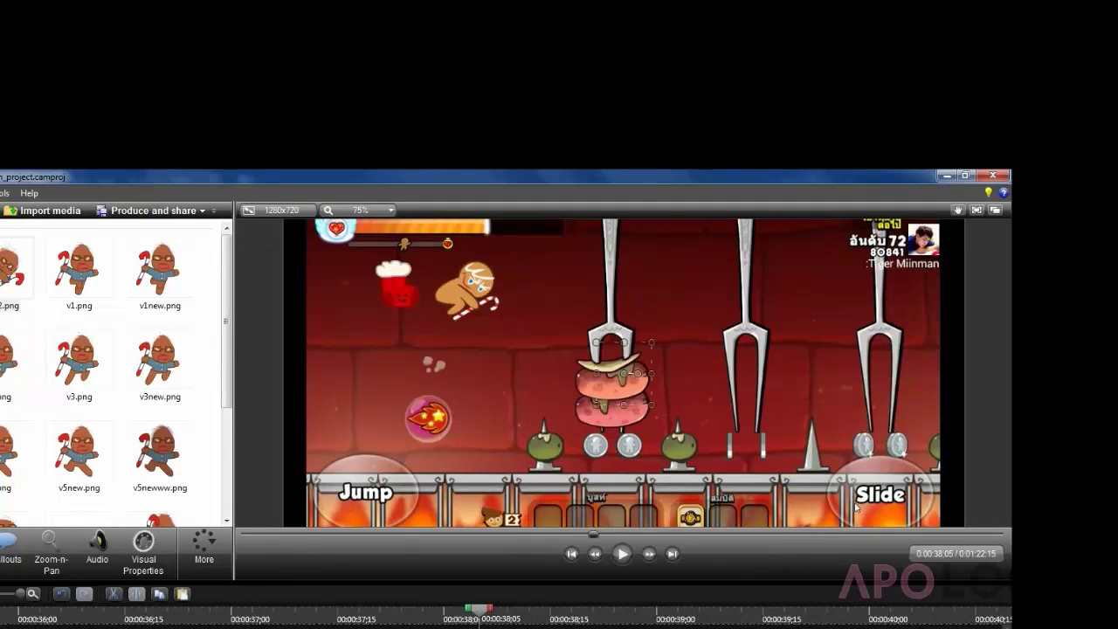
- In Camtasia Studio, overlay the curled-up image on the character at 0:00:38;06 and set its Z rotation to -90 at 0:00:38;08
{"action": "left_click_drag", "start_coordinate": [611, 378], "coordinate": [622, 374]}
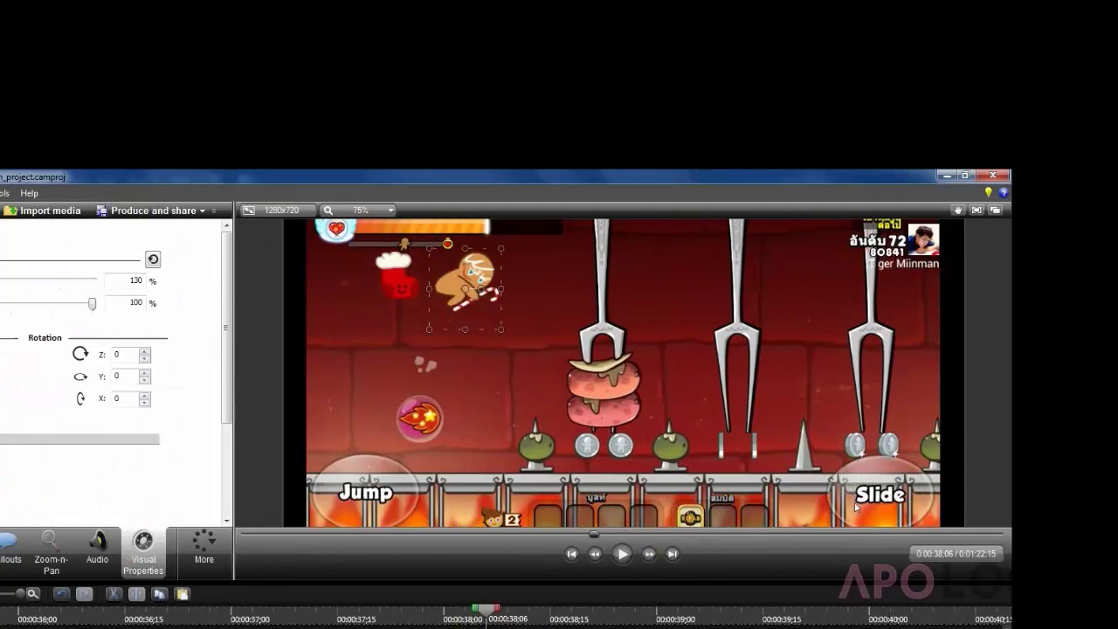
{"action": "left_click", "coordinate": [358, 209]}
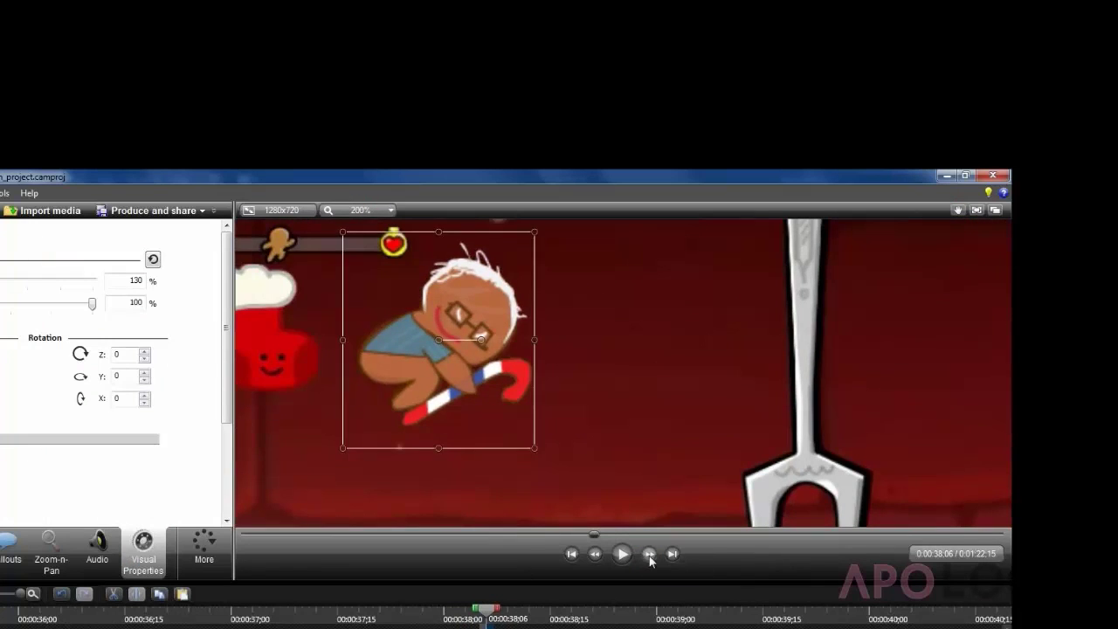
{"action": "left_click", "coordinate": [650, 554]}
{"action": "left_click", "coordinate": [649, 554]}
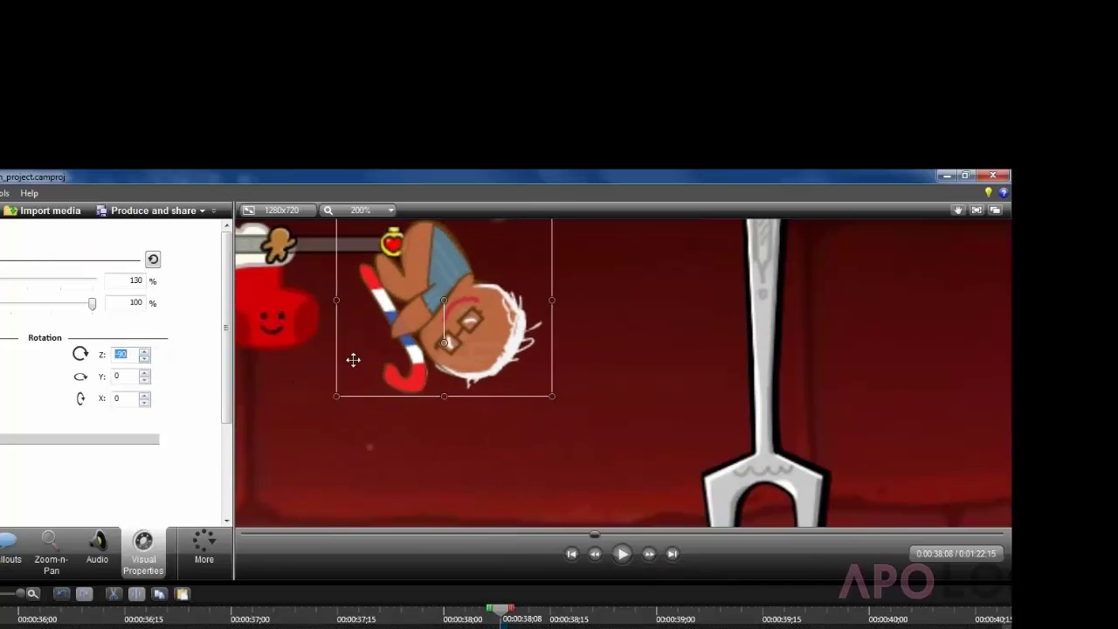
- Set the curled-up image's Z rotation to 188 at 0:00:38;11 and position it over the original character
{"action": "left_click", "coordinate": [649, 554]}
{"action": "left_click", "coordinate": [649, 554]}
{"action": "left_click", "coordinate": [649, 554]}
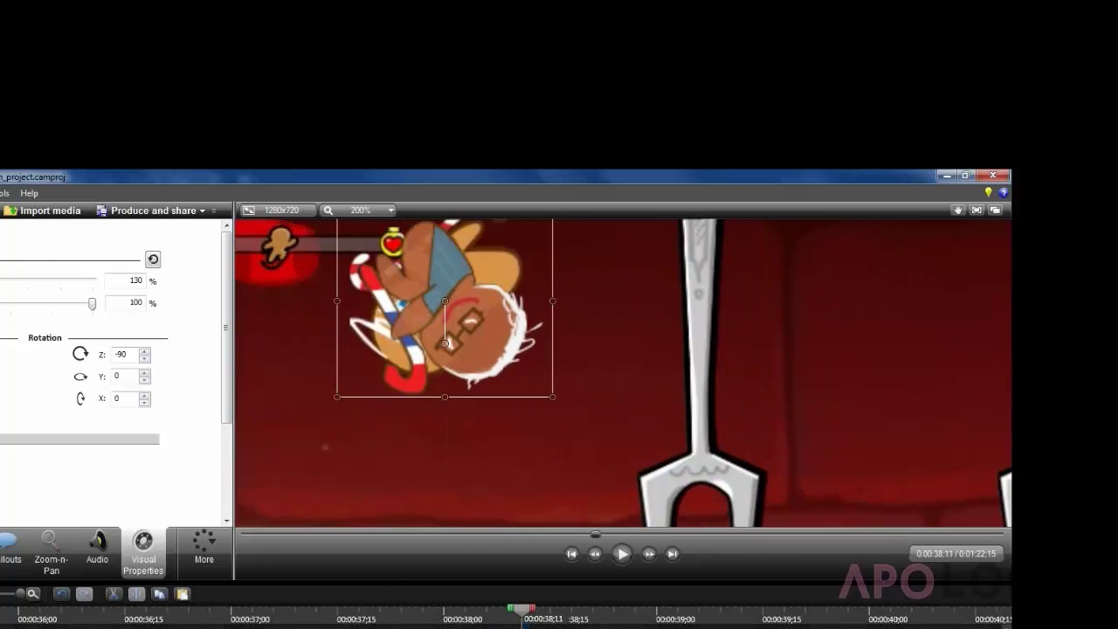
{"action": "left_click", "coordinate": [150, 568]}
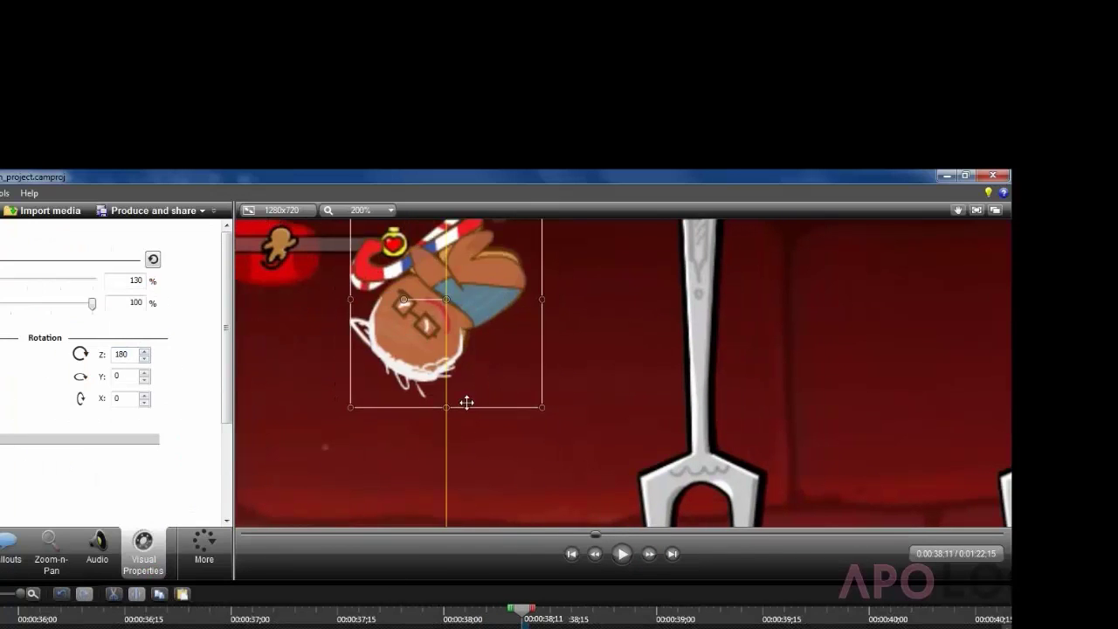
{"action": "left_click", "coordinate": [146, 351]}
{"action": "scroll", "coordinate": [465, 381], "scroll_direction": "up", "scroll_amount": 1}
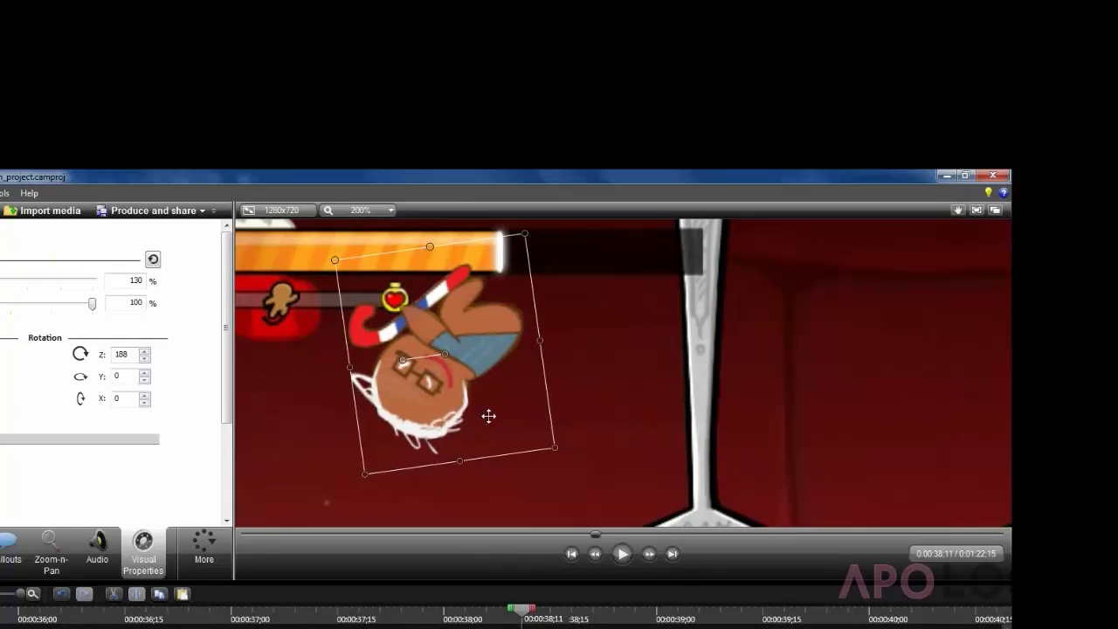
- Align the rotated curled-up image with the original character at 0:00:38;13
{"action": "left_click", "coordinate": [649, 554]}
{"action": "left_click", "coordinate": [649, 554]}
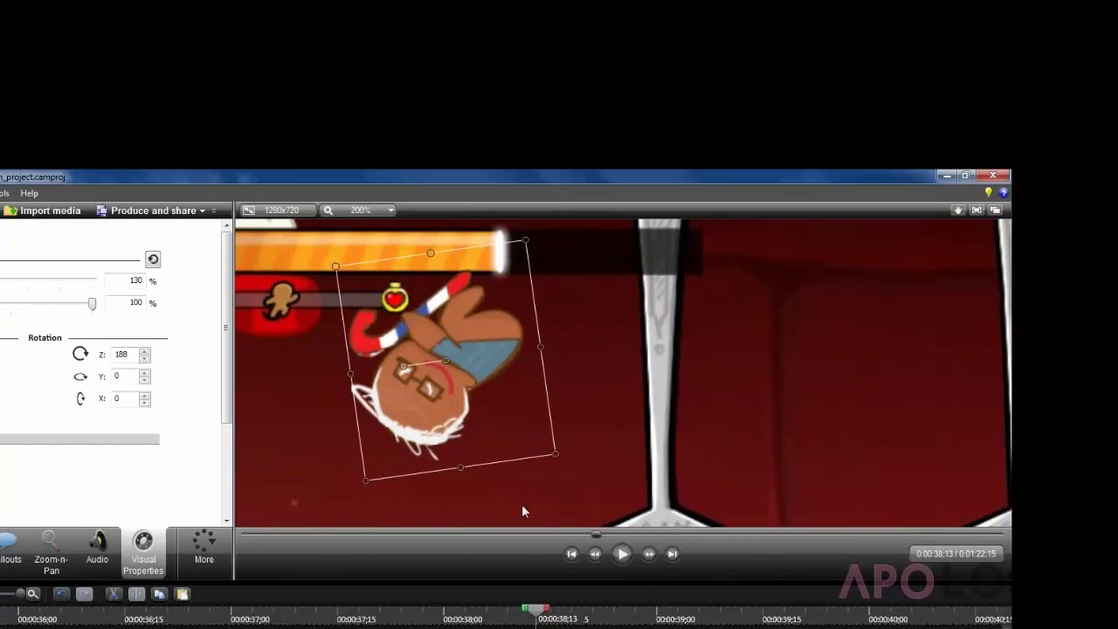
{"action": "key", "text": "ctrl+Right"}
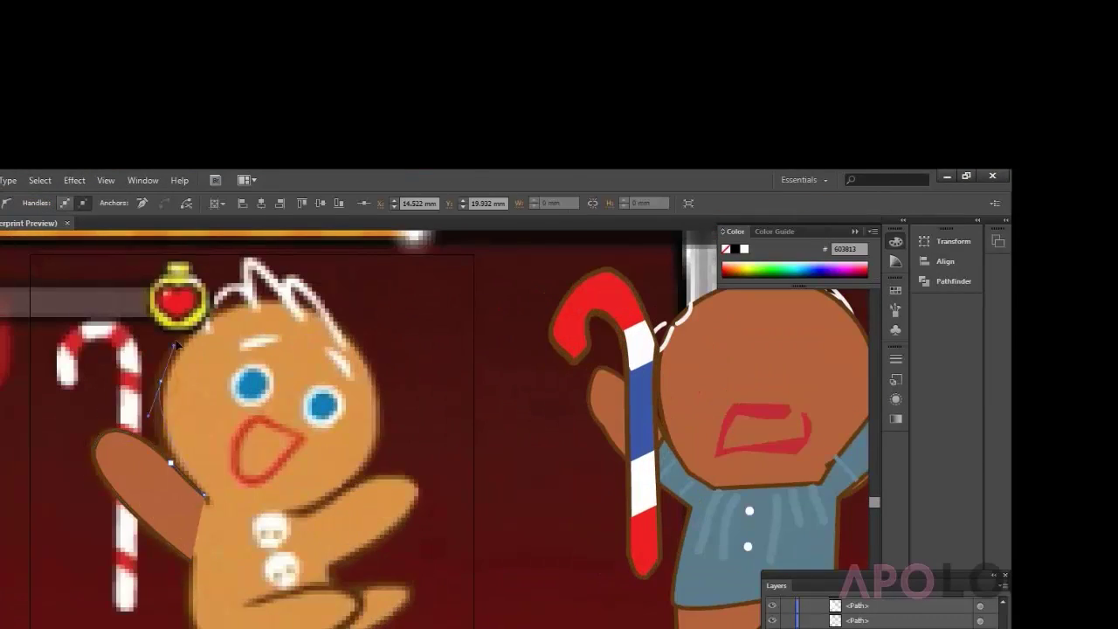
- In Illustrator, trace the cookie character's head, outstretched arms, torso and bent legs over the game screenshot with the Pen tool
{"action": "left_click_drag", "start_coordinate": [251, 260], "coordinate": [331, 317]}
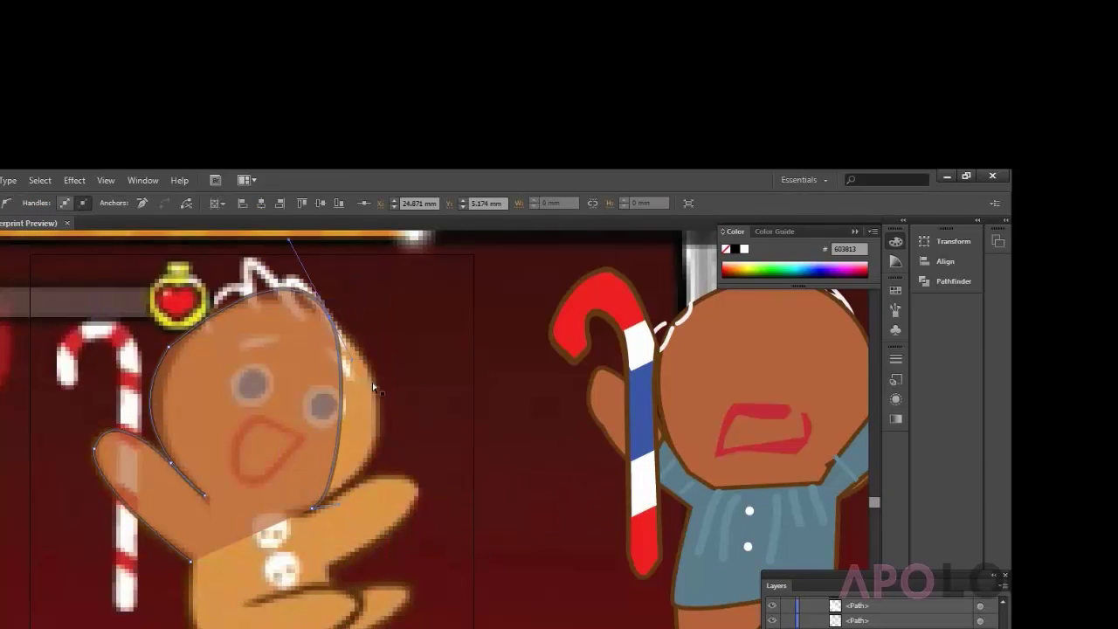
{"action": "left_click_drag", "start_coordinate": [332, 325], "coordinate": [201, 325]}
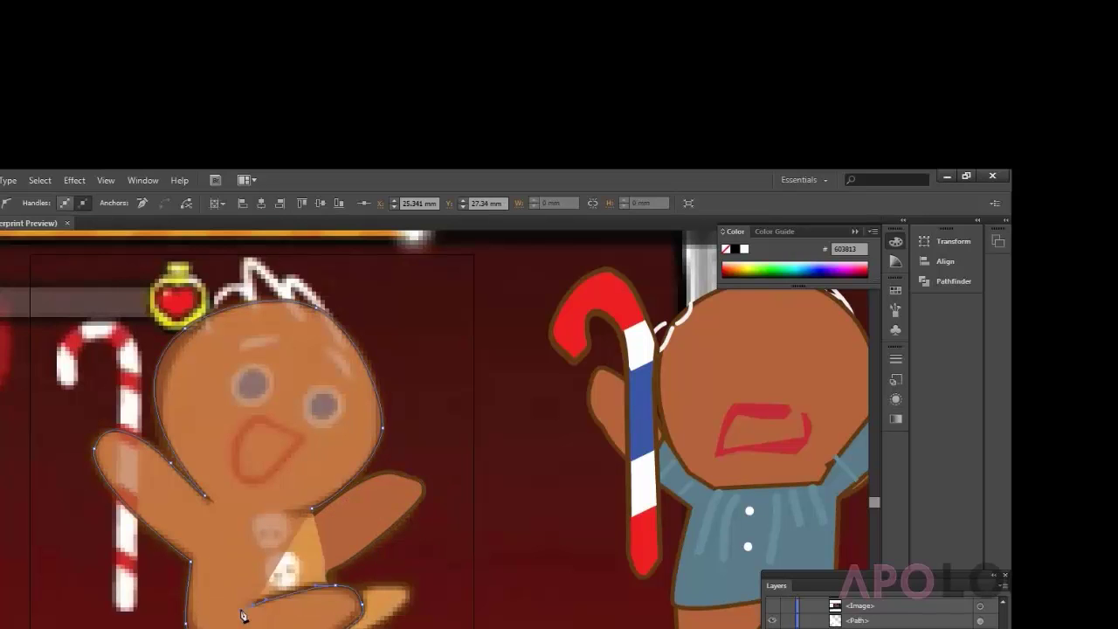
{"action": "key", "text": "ctrl+equal"}
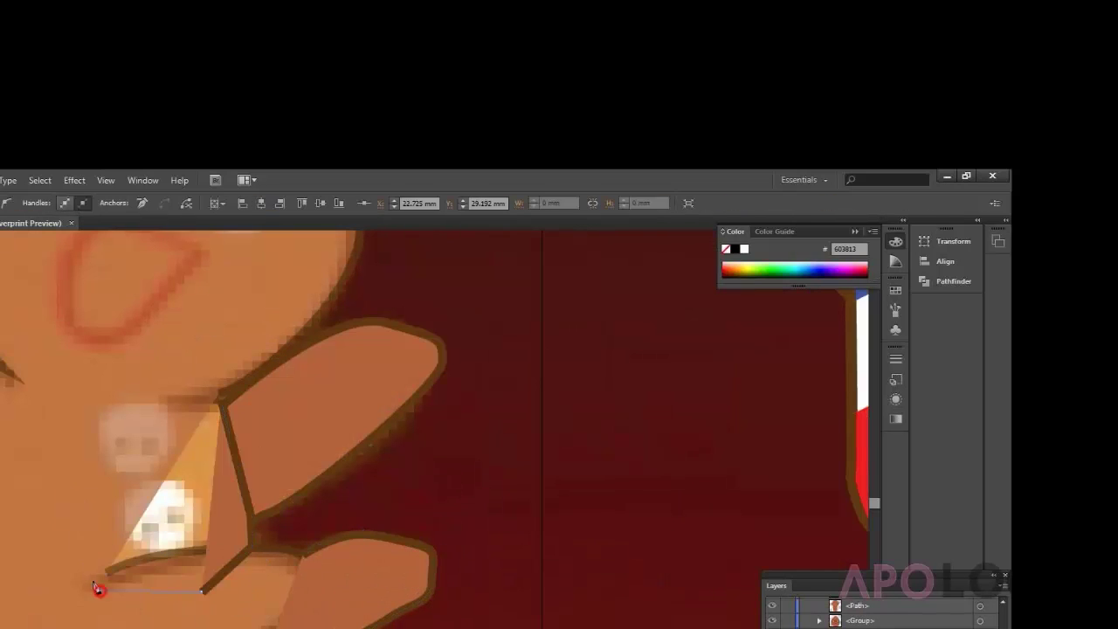
{"action": "key", "text": "ctrl+minus"}
{"action": "left_click", "coordinate": [328, 395]}
{"action": "key", "text": "ctrl+shift+a"}
{"action": "key", "text": "ctrl+minus"}
{"action": "key", "text": "ctrl+minus"}
{"action": "key", "text": "ctrl+minus"}
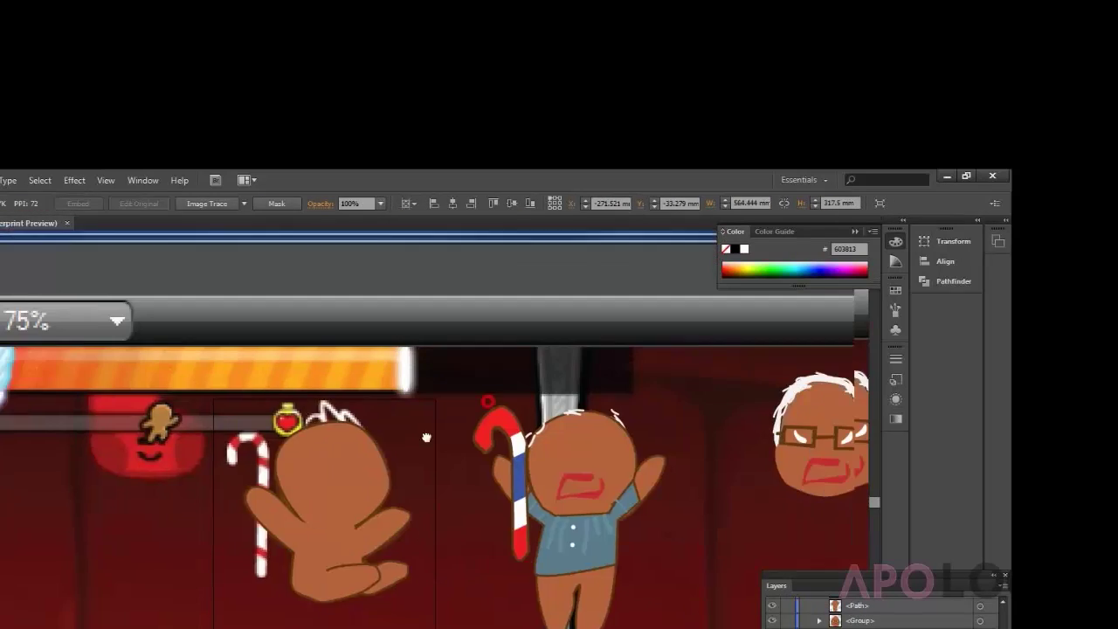
- Select the traced body shapes and arrange them into one continuous body
{"action": "left_click", "coordinate": [327, 515]}
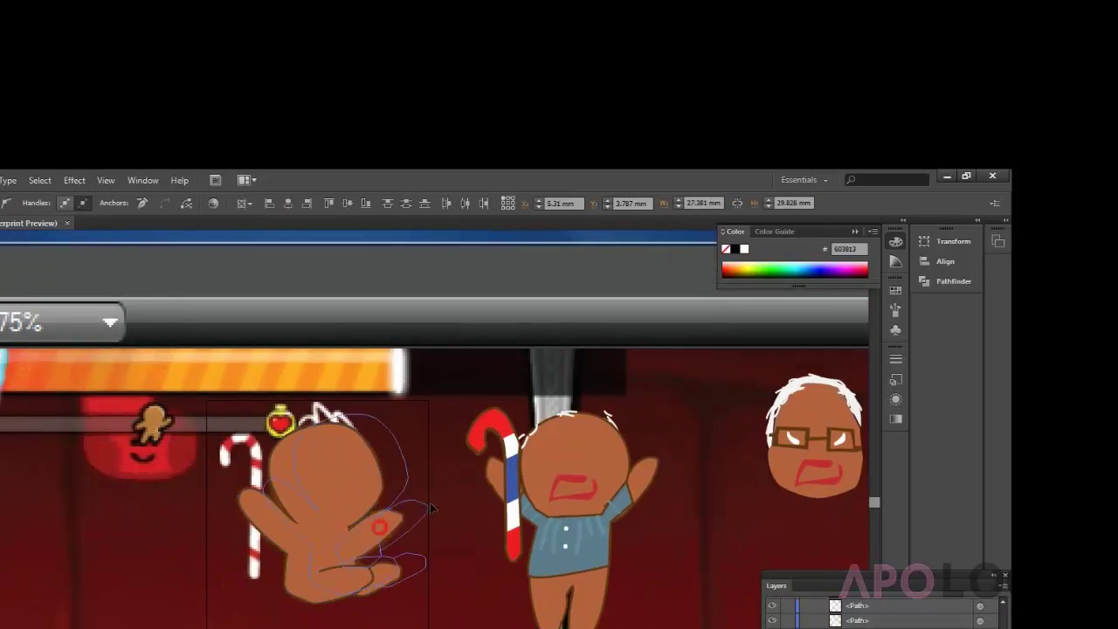
{"action": "right_click", "coordinate": [329, 524]}
{"action": "left_click", "coordinate": [376, 606]}
{"action": "scroll", "coordinate": [404, 611], "scroll_direction": "up", "scroll_amount": 1}
{"action": "right_click", "coordinate": [370, 516]}
{"action": "key", "text": "Escape"}
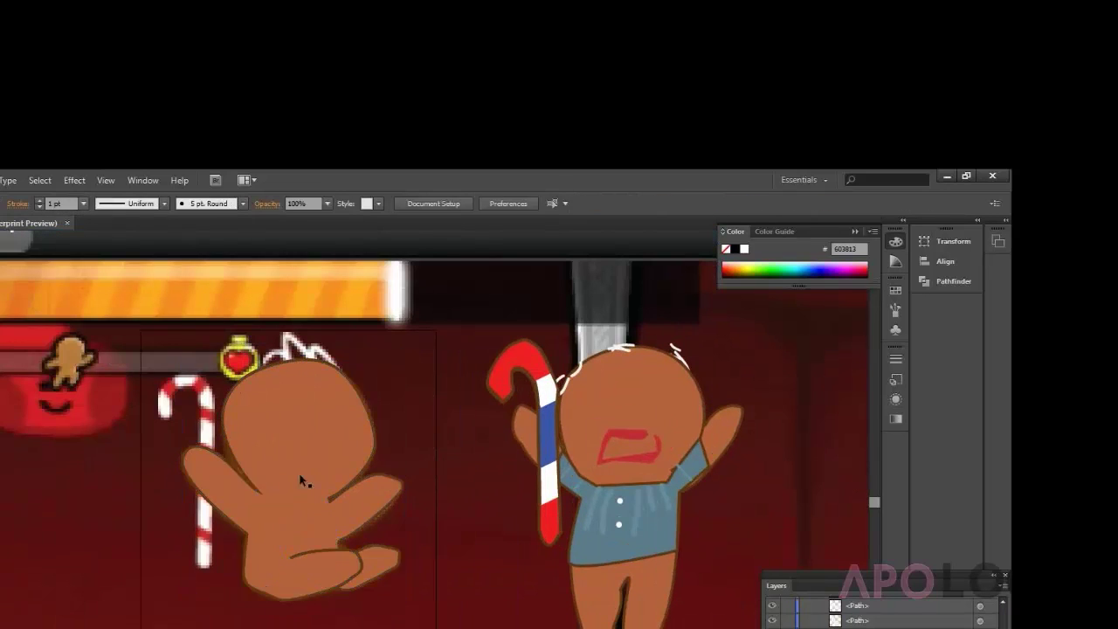
- Reuse the striped cane from the neighbouring pose at the raised hand and outline the open mouth in red BF2A36
{"action": "left_click", "coordinate": [531, 436]}
{"action": "scroll", "coordinate": [559, 433], "scroll_direction": "up", "scroll_amount": 2}
{"action": "left_click_drag", "start_coordinate": [45, 430], "coordinate": [44, 432]}
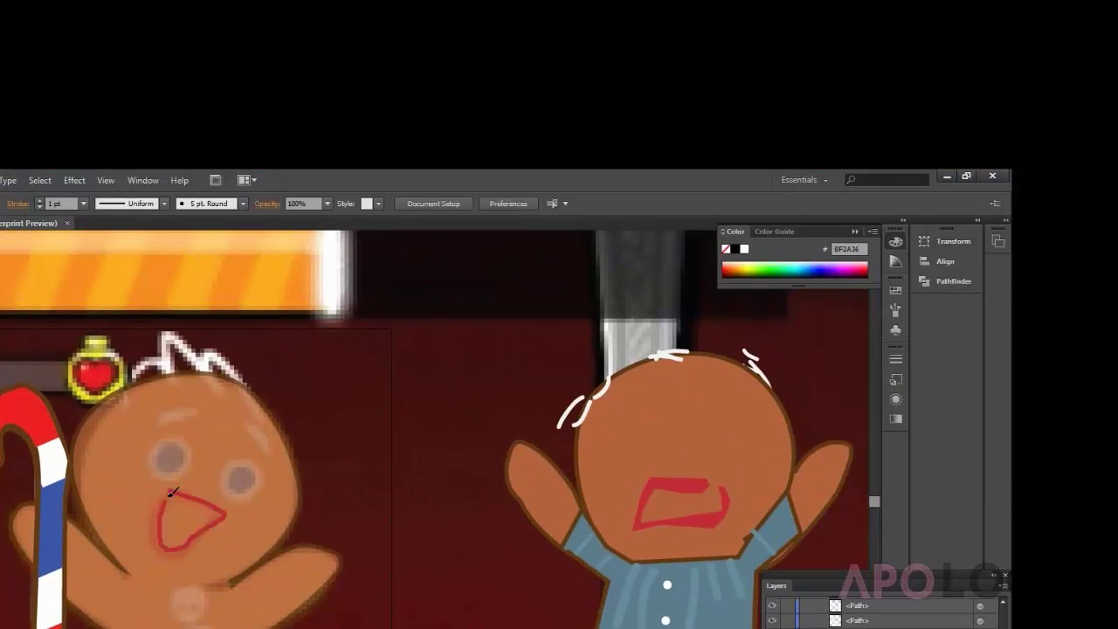
{"action": "key", "text": "ctrl+minus"}
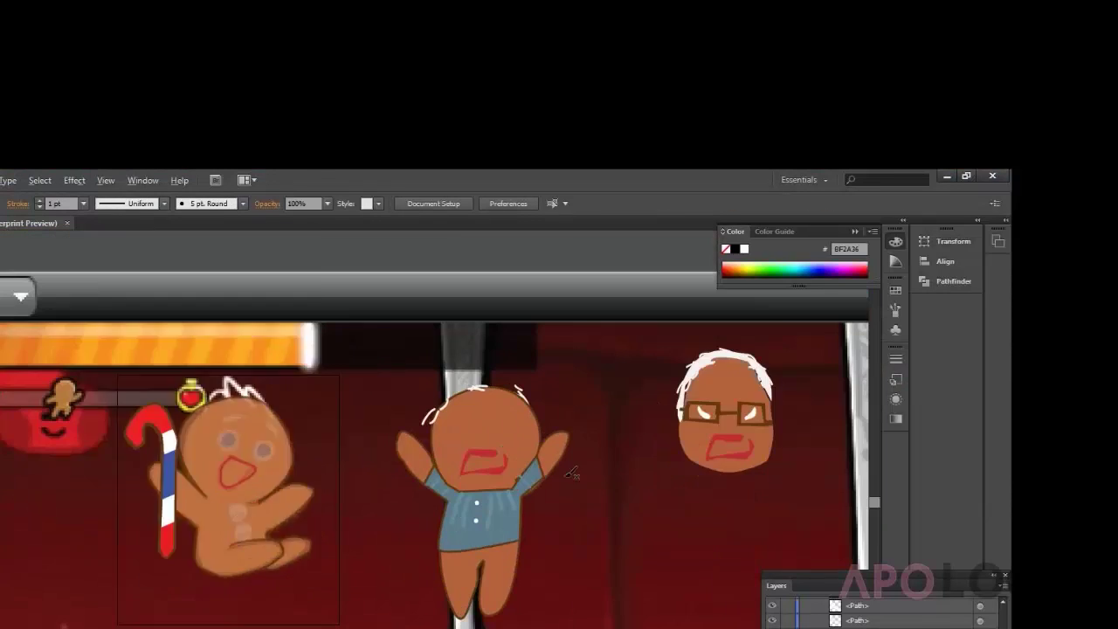
- Add the tilted glasses with eyes to the face and cover the top of the head with white hair
{"action": "key", "text": "ctrl+shift+a"}
{"action": "key", "text": "ctrl+plus"}
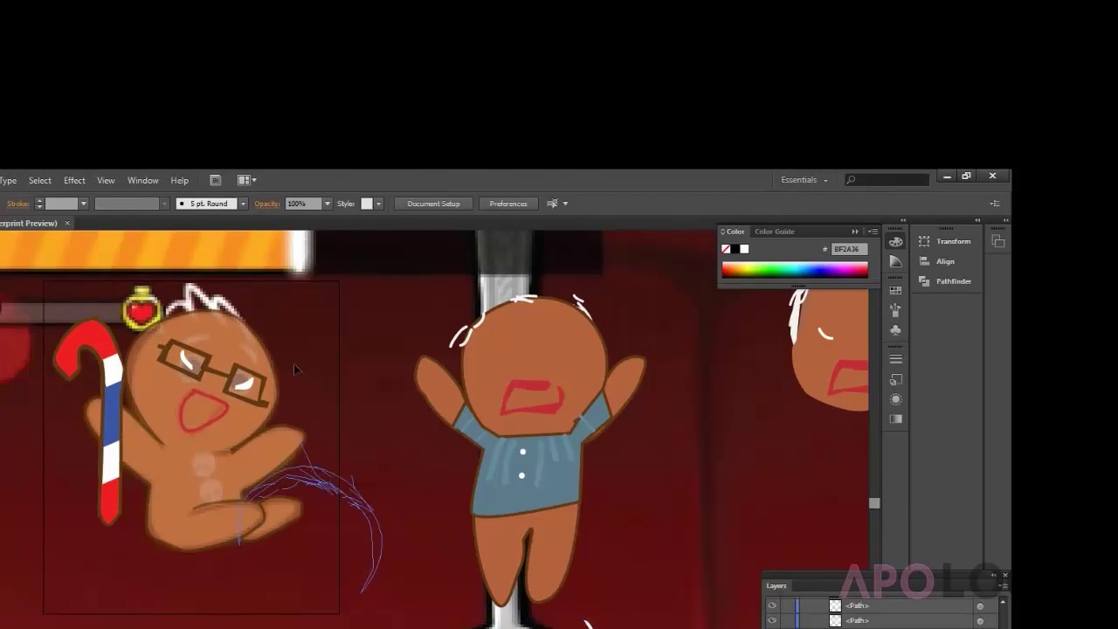
{"action": "key", "text": "b"}
{"action": "left_click_drag", "start_coordinate": [328, 501], "coordinate": [362, 489]}
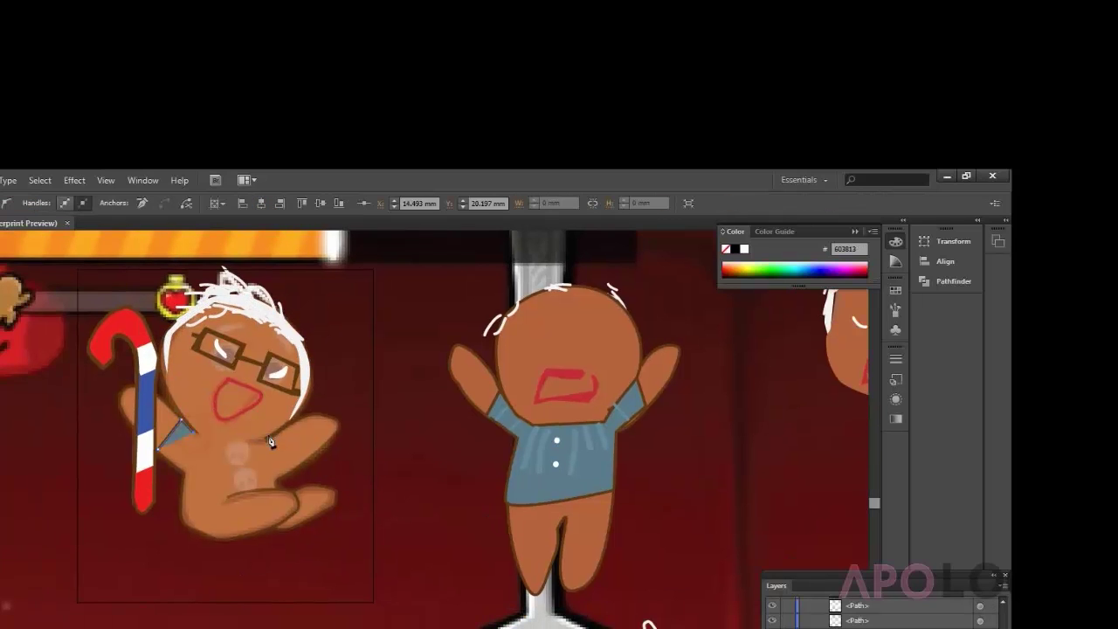
- Draw the blue shirt with two white buttons on the leaping pose and save the finished artwork for the web
{"action": "key", "text": "ctrl+plus"}
{"action": "key", "text": "ctrl+shift+a"}
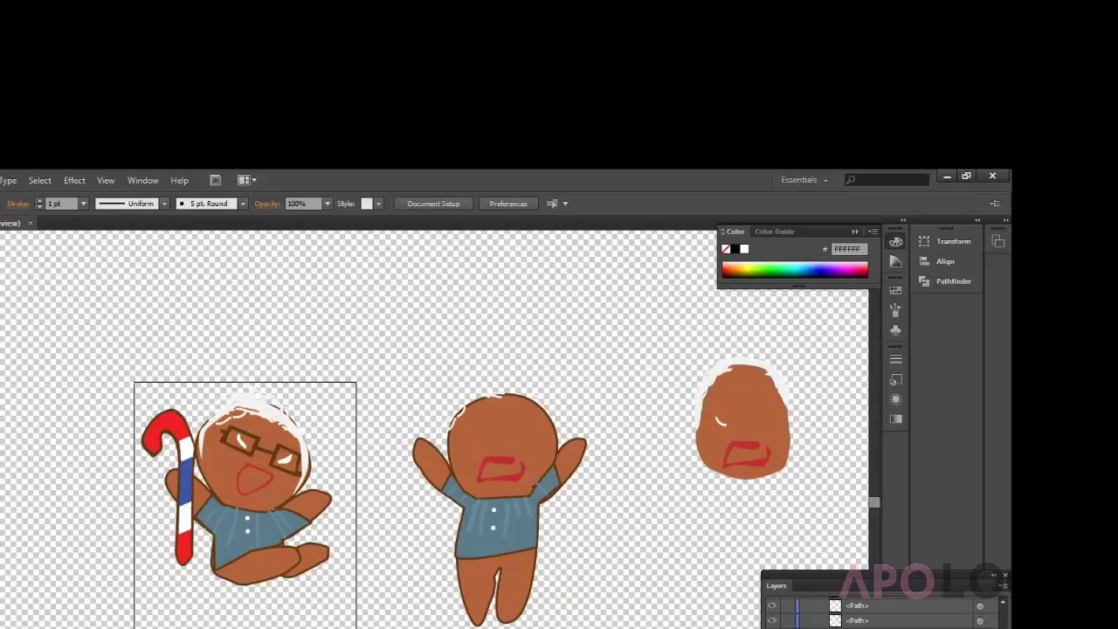
{"action": "key", "text": "ctrl+plus"}
{"action": "key", "text": "ctrl+a"}
{"action": "key", "text": "ctrl+alt+shift+s"}
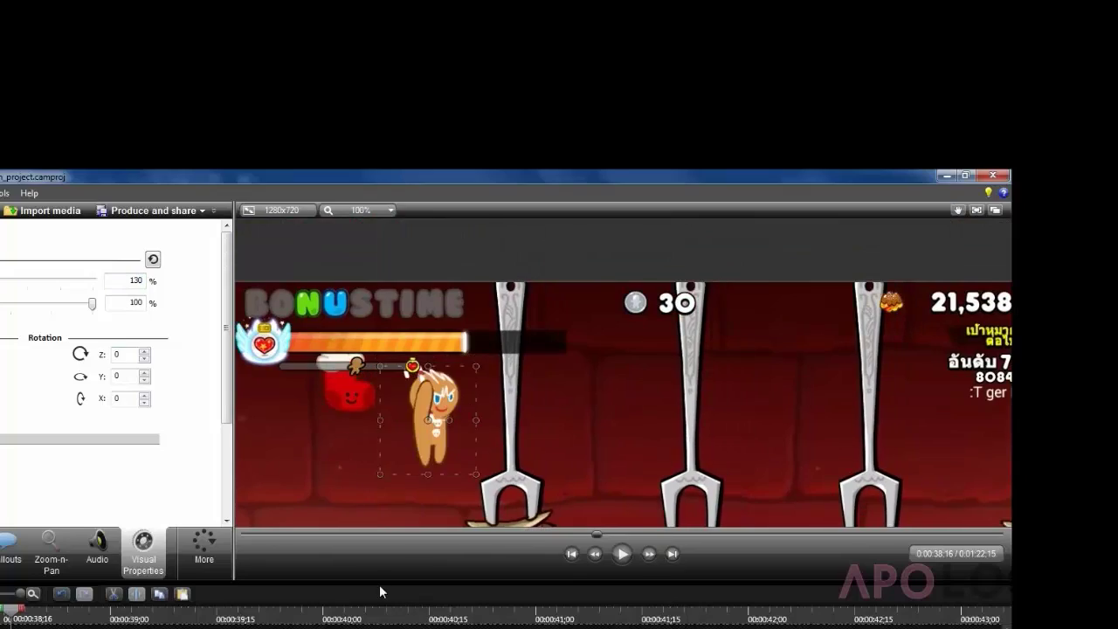
- From the Camtasia Studio frame at 0:00:38;16, trace the raised-arm pose in Illustrator, add its glasses, and restore the head's full opacity
{"action": "left_click", "coordinate": [384, 210]}
{"action": "left_click", "coordinate": [367, 257]}
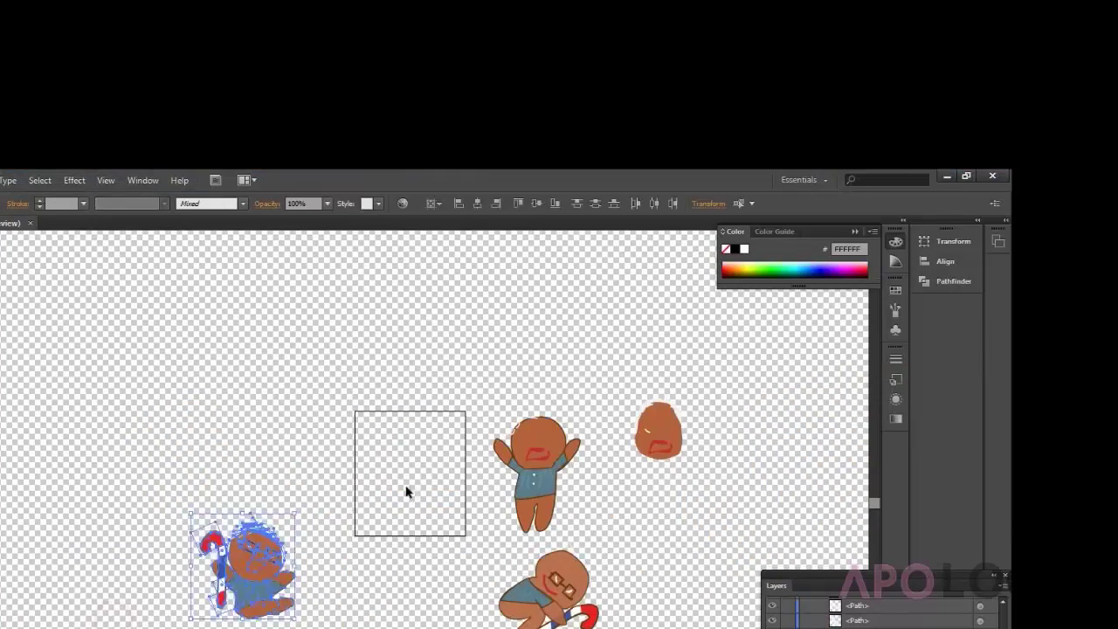
{"action": "scroll", "coordinate": [407, 492], "scroll_direction": "up", "scroll_amount": 3}
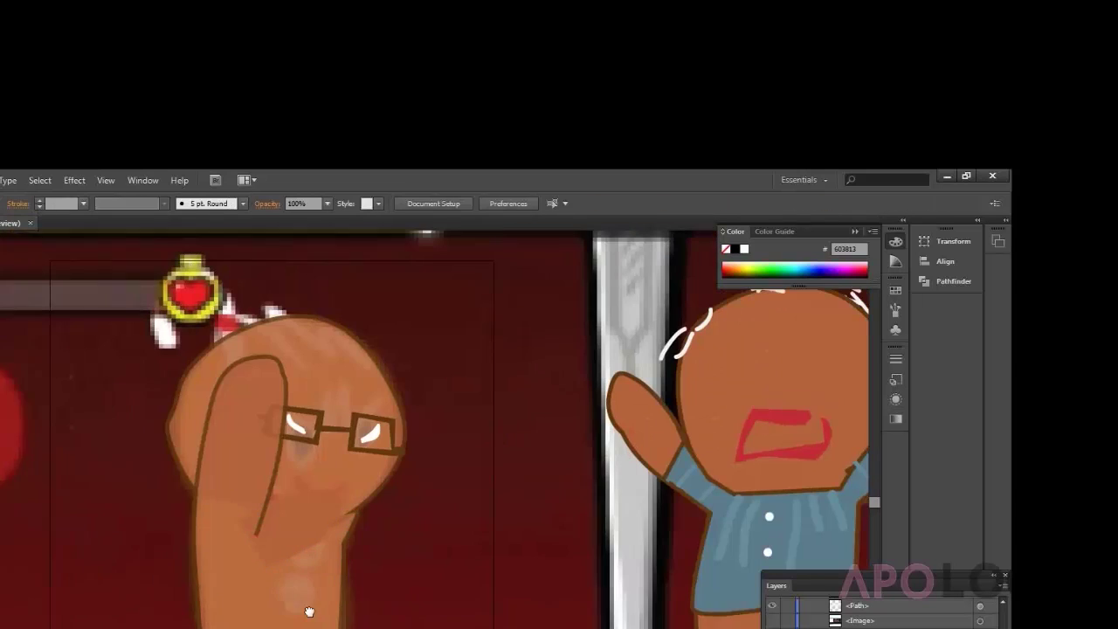
{"action": "left_click", "coordinate": [327, 204]}
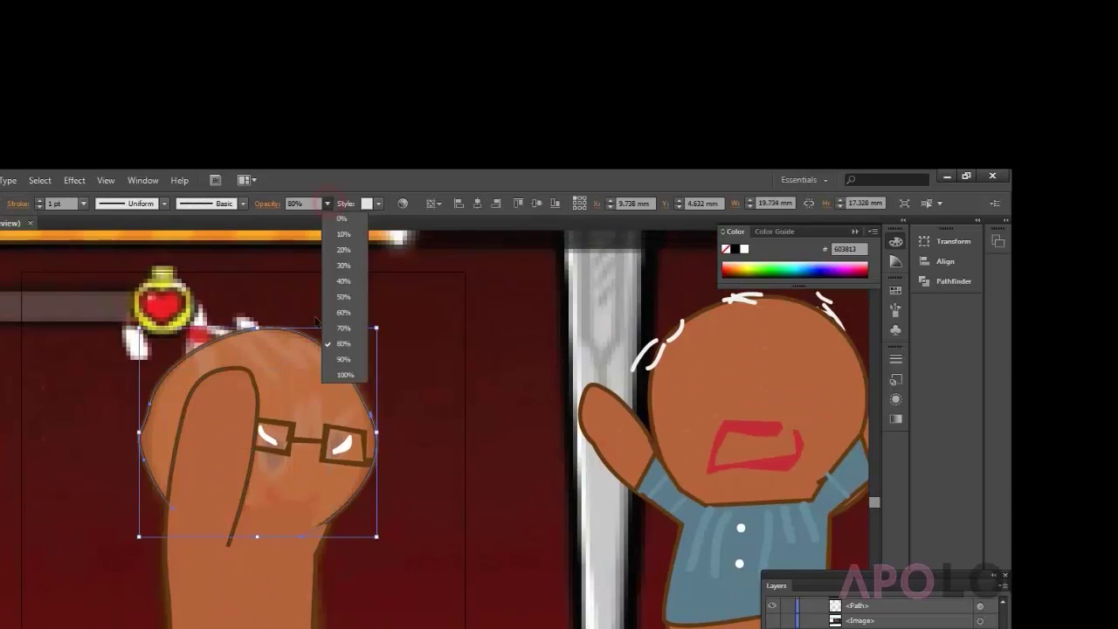
{"action": "left_click", "coordinate": [316, 321]}
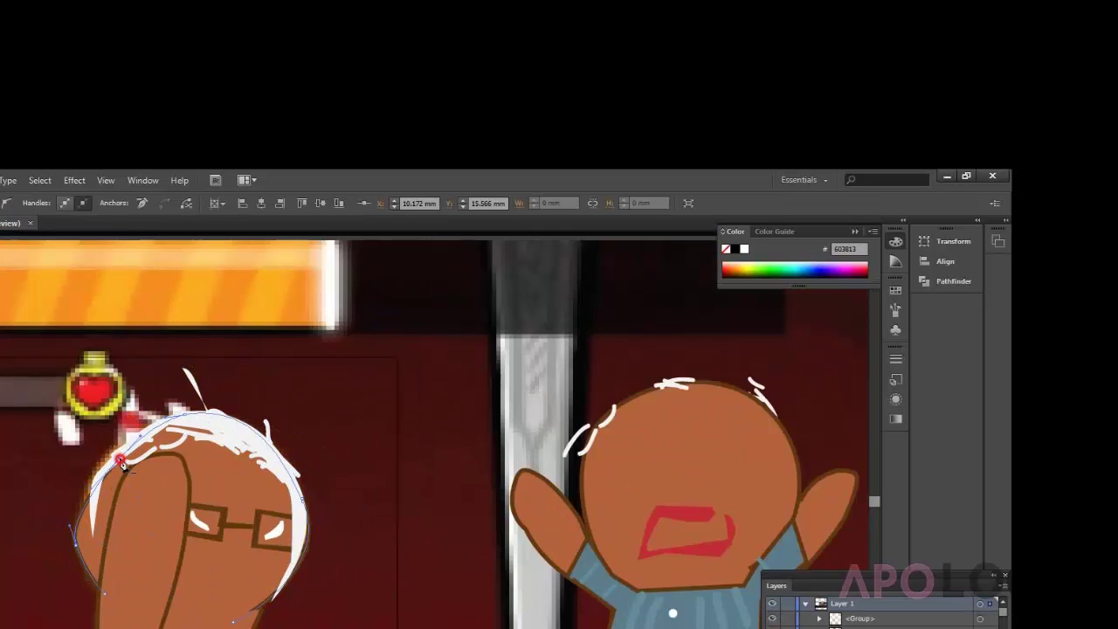
- Complete the raised-arm pose with white hair strands, a red smile and a blue shirt
{"action": "scroll", "coordinate": [125, 422], "scroll_direction": "up", "scroll_amount": 3}
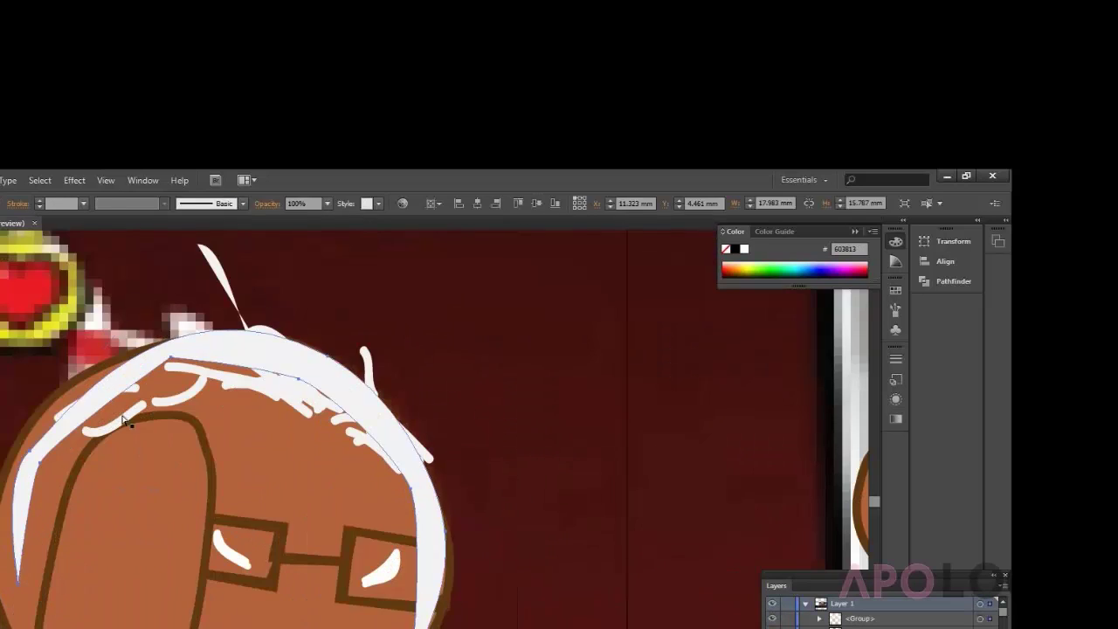
{"action": "left_click", "coordinate": [301, 382]}
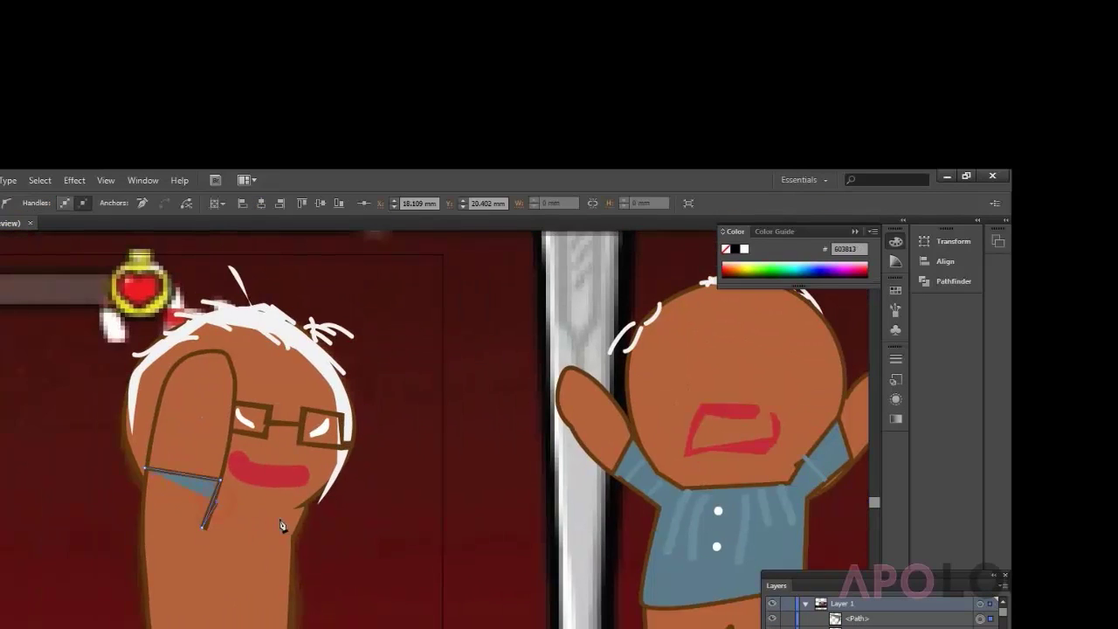
{"action": "left_click", "coordinate": [103, 461]}
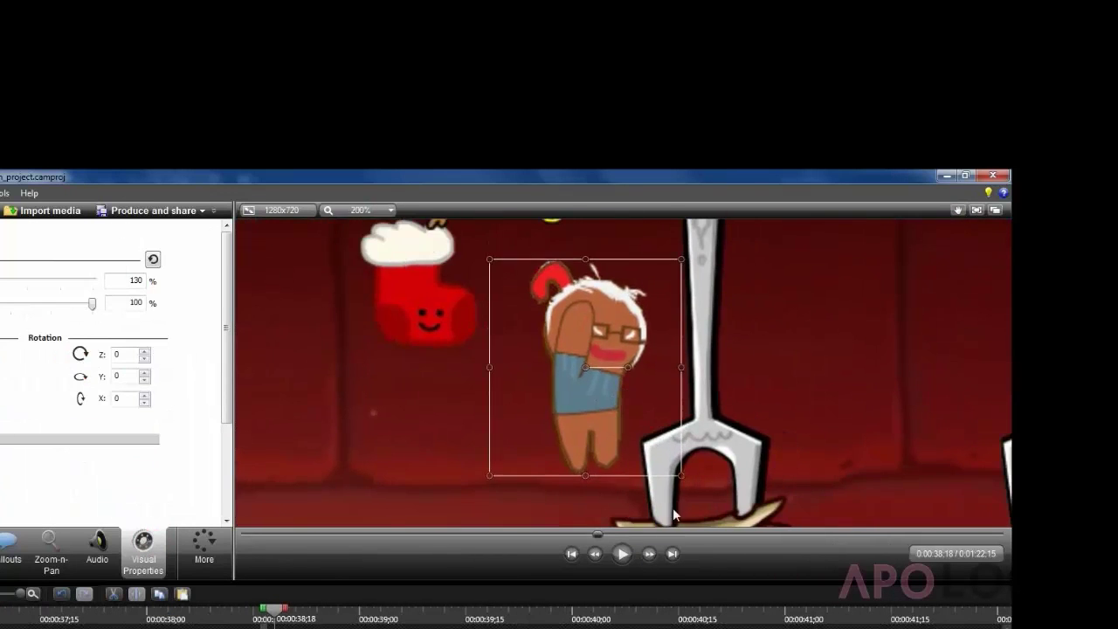
- In Camtasia Studio, move the raised-arm image down over the original character at 0:00:38;19
{"action": "left_click_drag", "start_coordinate": [594, 408], "coordinate": [594, 445]}
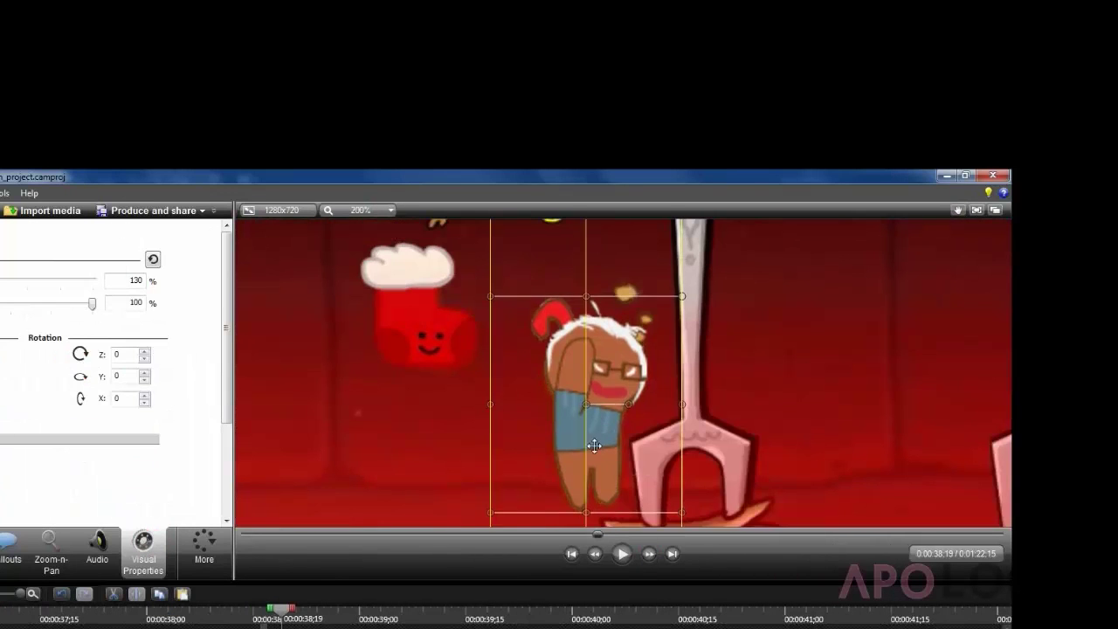
{"action": "left_click", "coordinate": [650, 555]}
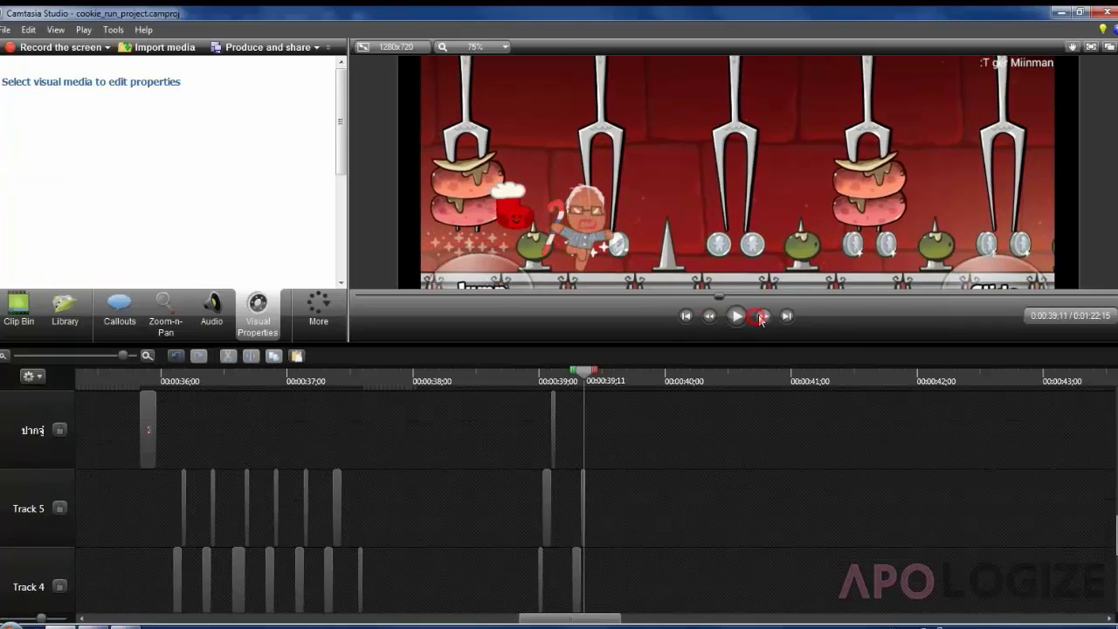
- Add a running-pose image to Track 3 at 0:00:39;13 and continue the overlay to 0:00:39;17 with a Colorize amount of 20
{"action": "left_click", "coordinate": [19, 310]}
{"action": "mouse_move", "coordinate": [33, 105]}
{"action": "left_mouse_down"}
{"action": "mouse_move", "coordinate": [482, 474]}
{"action": "mouse_move", "coordinate": [597, 489]}
{"action": "left_mouse_up"}
{"action": "left_click", "coordinate": [318, 310]}
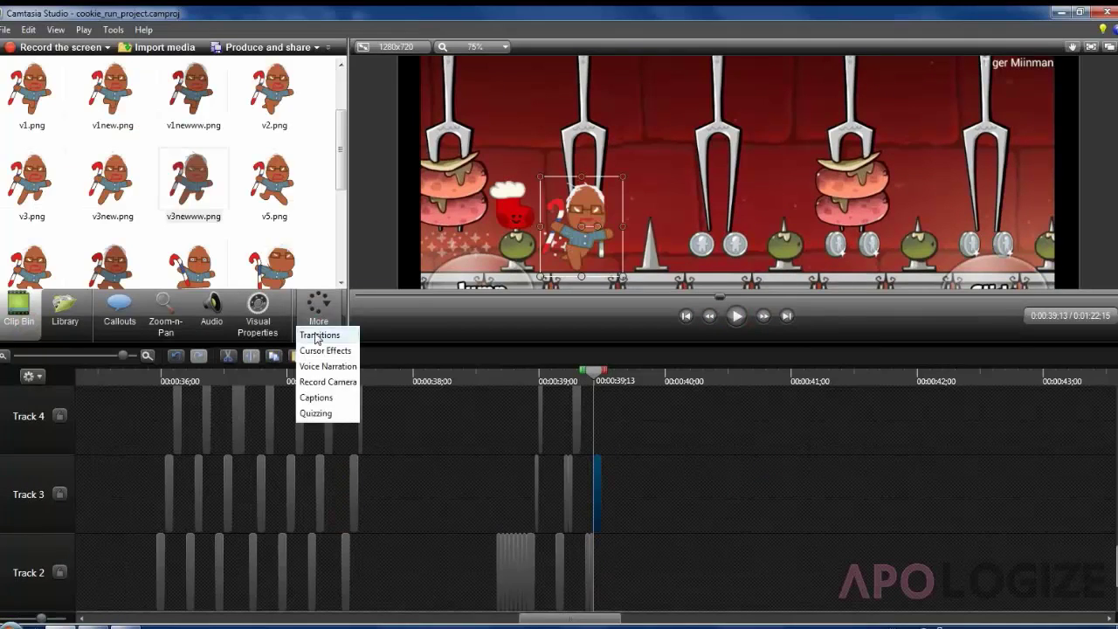
{"action": "left_click", "coordinate": [258, 310]}
{"action": "left_click", "coordinate": [763, 316]}
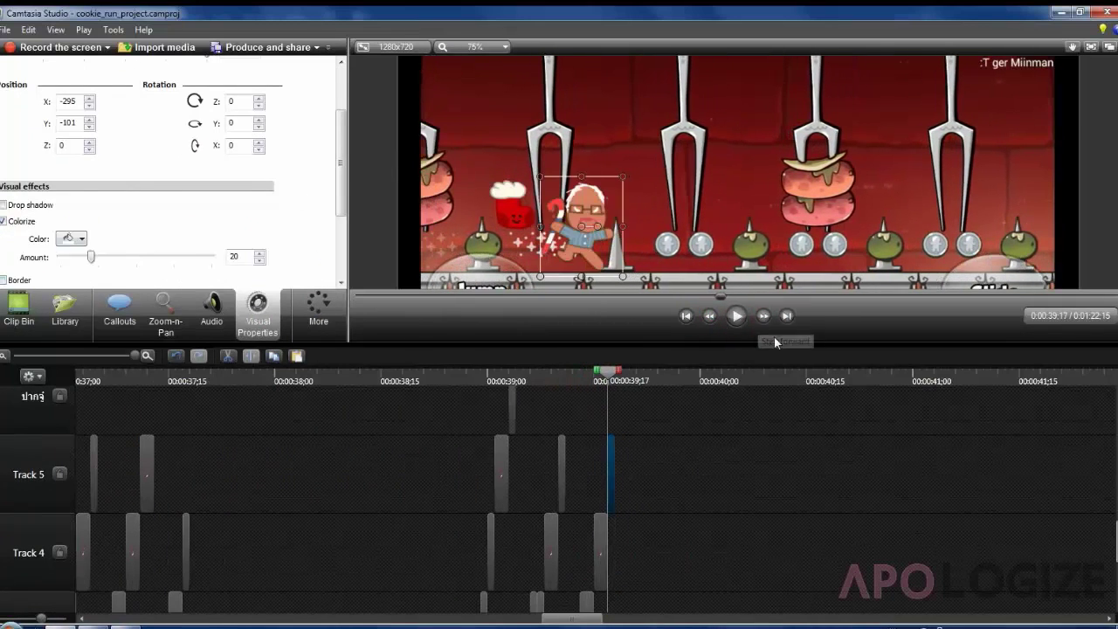
- Continue the running-pose overlay frame by frame up to 0:00:40;16, with the last image at 160% scale and 90% opacity
{"action": "scroll", "coordinate": [140, 271], "scroll_direction": "up", "scroll_amount": 3}
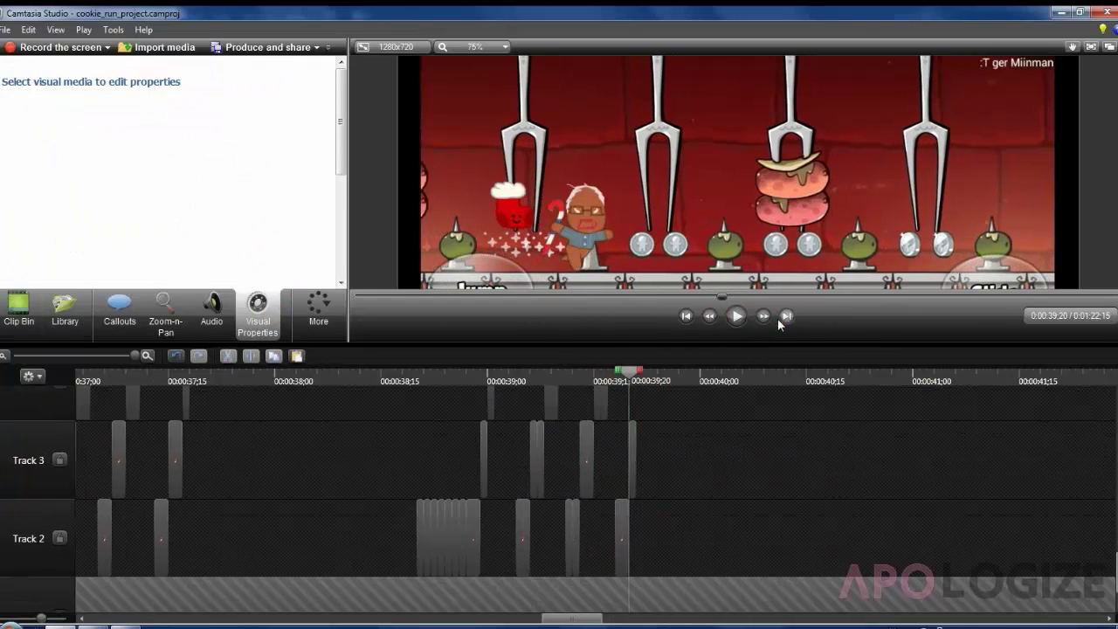
{"action": "left_click", "coordinate": [642, 472]}
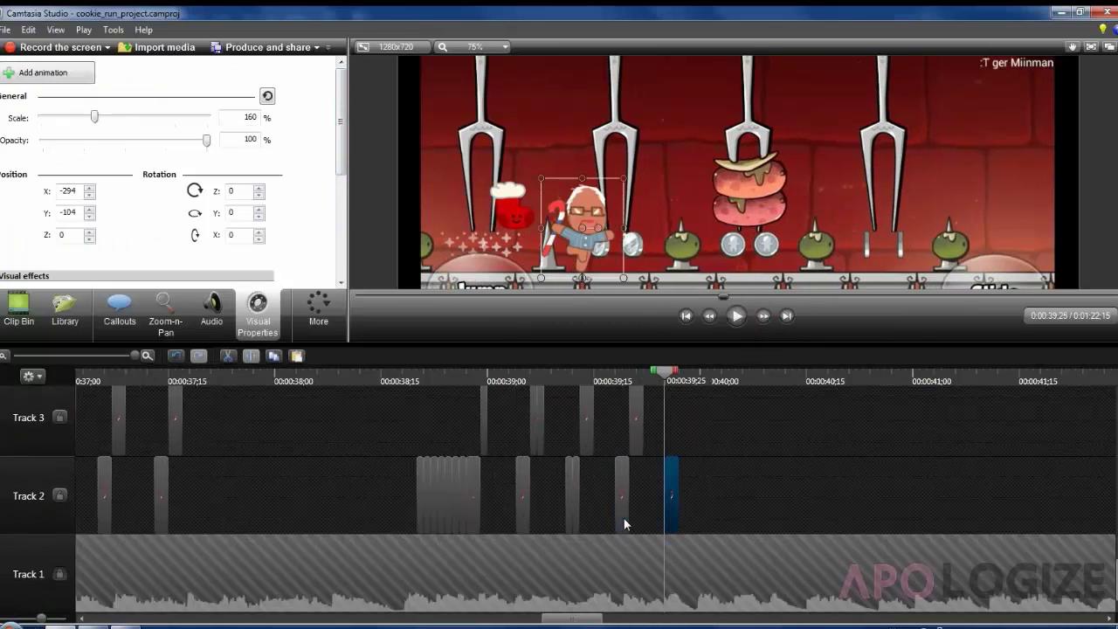
{"action": "left_click", "coordinate": [678, 375]}
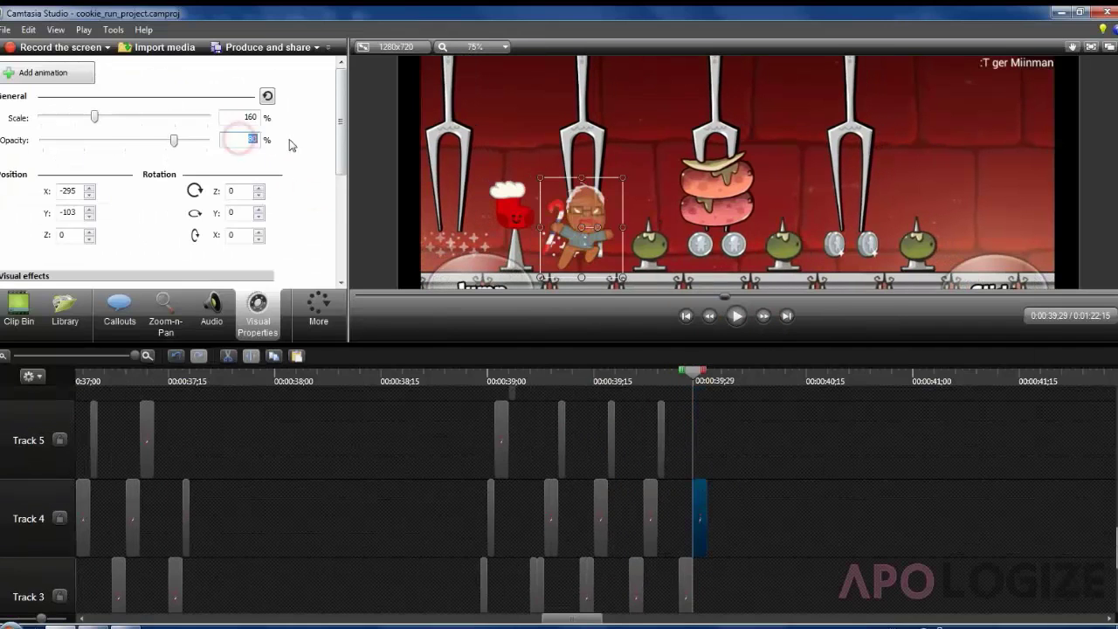
{"action": "scroll", "coordinate": [291, 145], "scroll_direction": "down", "scroll_amount": 1}
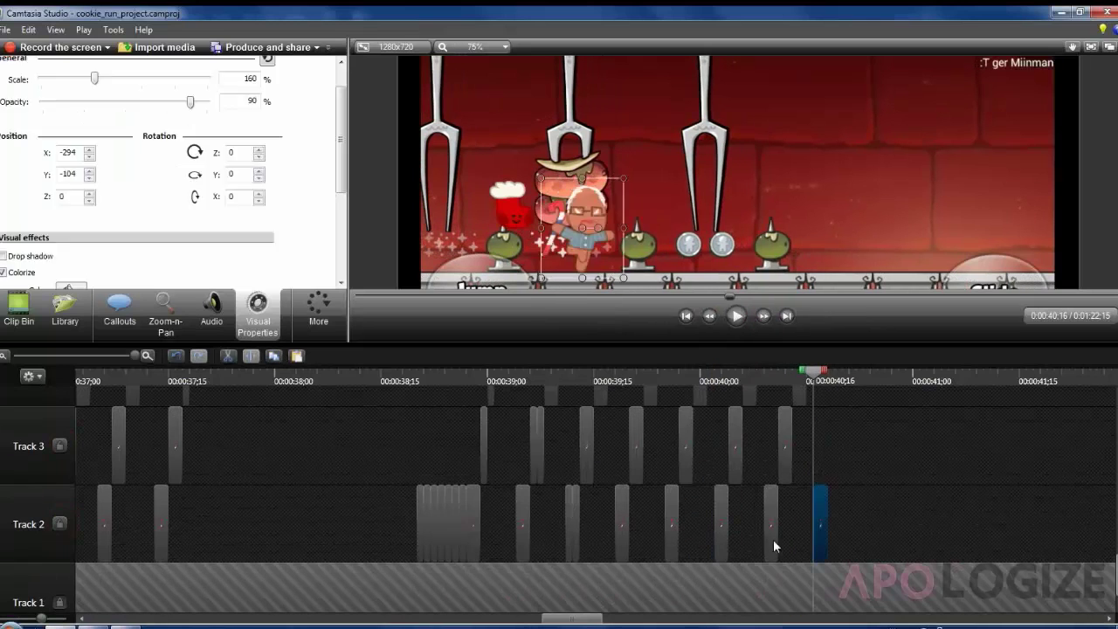
- Overlay the leaping pose frame by frame up to 0:00:41;05 and move it up over the airborne character
{"action": "left_click", "coordinate": [763, 320]}
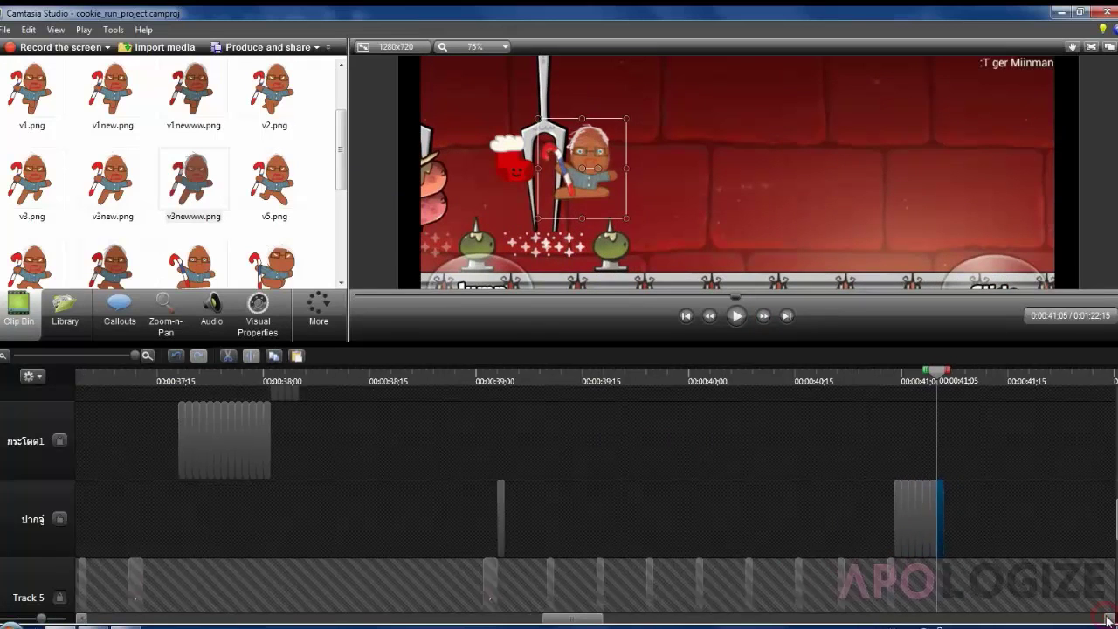
{"action": "left_click_drag", "start_coordinate": [603, 239], "coordinate": [590, 173]}
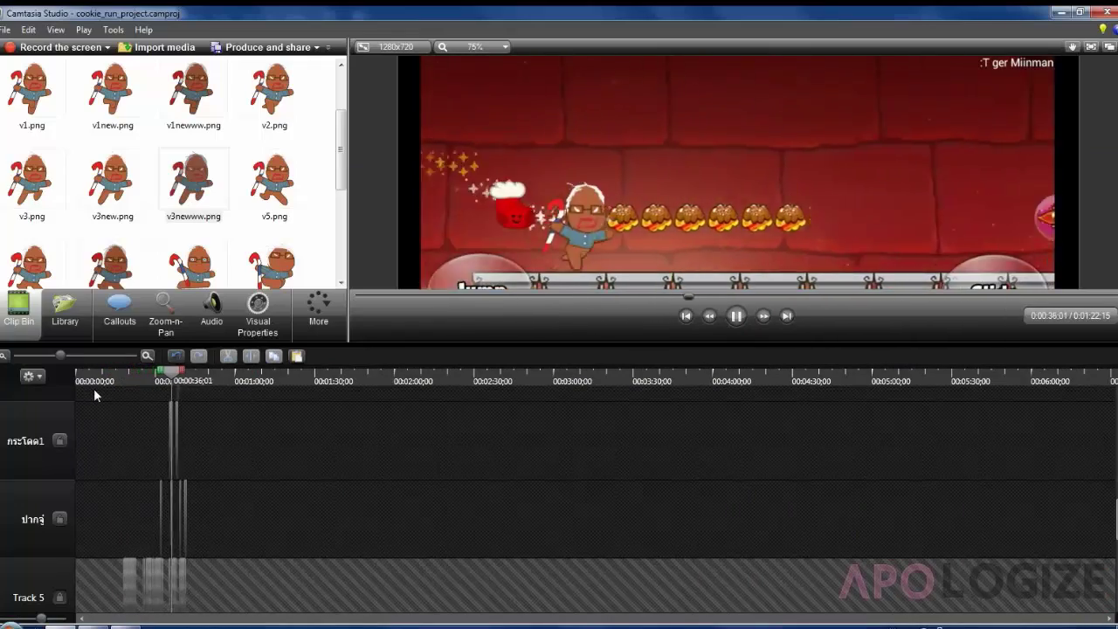
- Fill the uncovered frames at 0:00:40;22 with a running-pose image on Track 2
{"action": "left_click", "coordinate": [737, 316]}
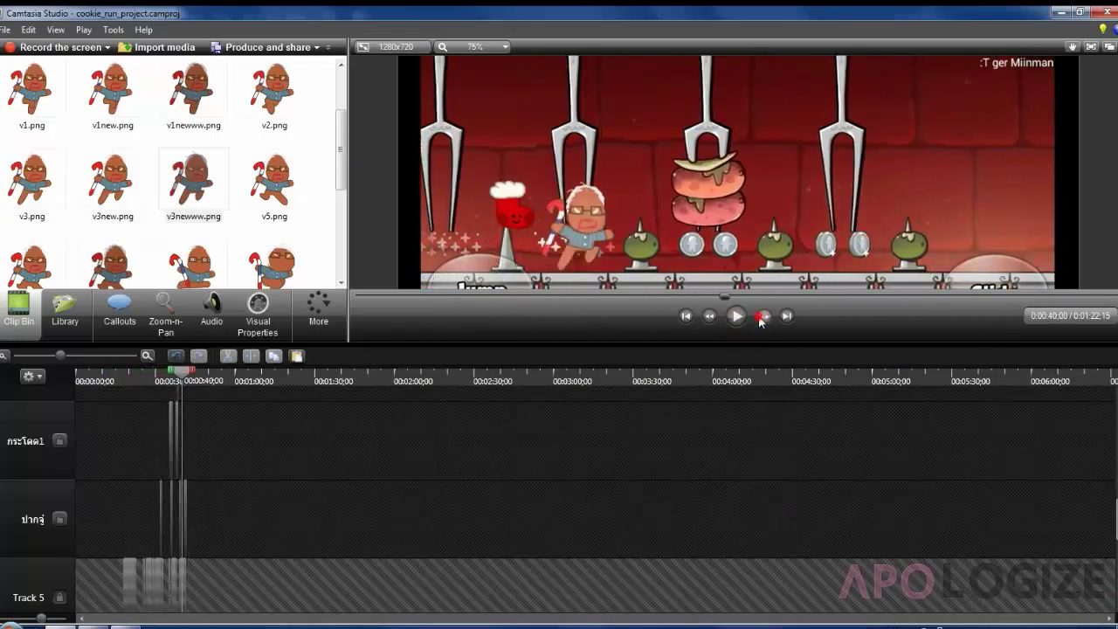
{"action": "left_click", "coordinate": [762, 316]}
{"action": "scroll", "coordinate": [591, 384], "scroll_direction": "up", "scroll_amount": 5}
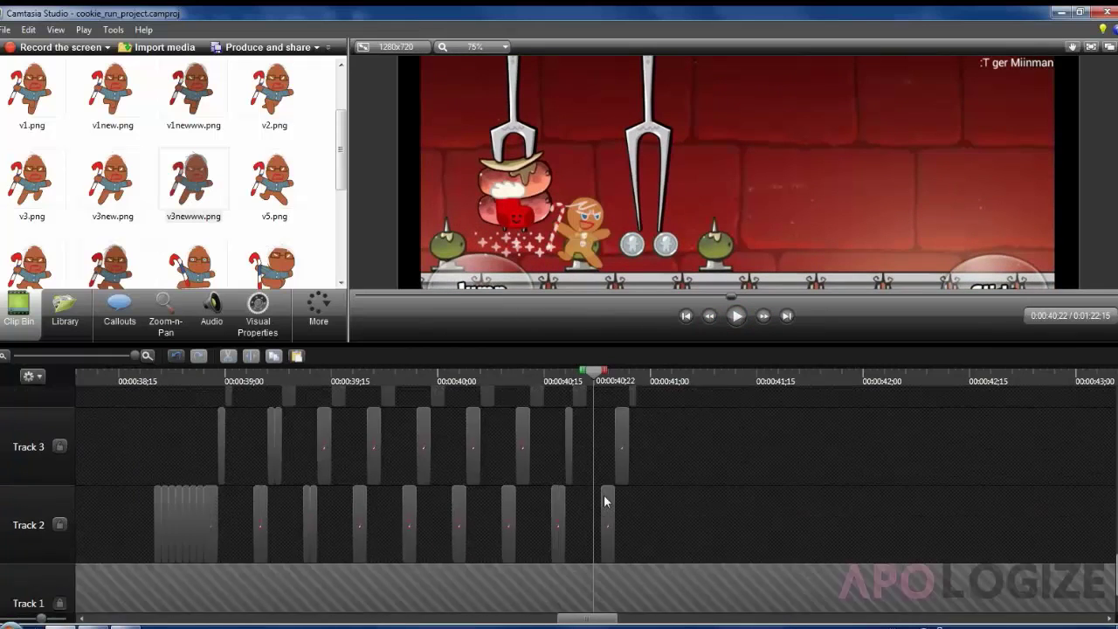
{"action": "left_click", "coordinate": [569, 489]}
{"action": "scroll", "coordinate": [349, 419], "scroll_direction": "down", "scroll_amount": 2}
{"action": "scroll", "coordinate": [505, 431], "scroll_direction": "up", "scroll_amount": 1}
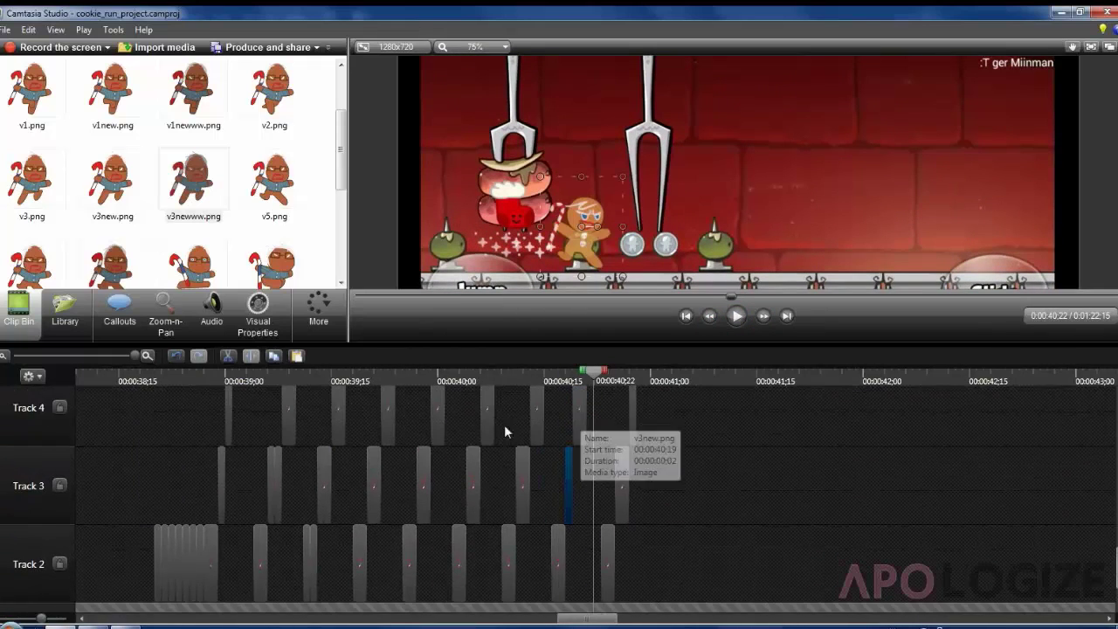
{"action": "scroll", "coordinate": [551, 406], "scroll_direction": "down", "scroll_amount": 1}
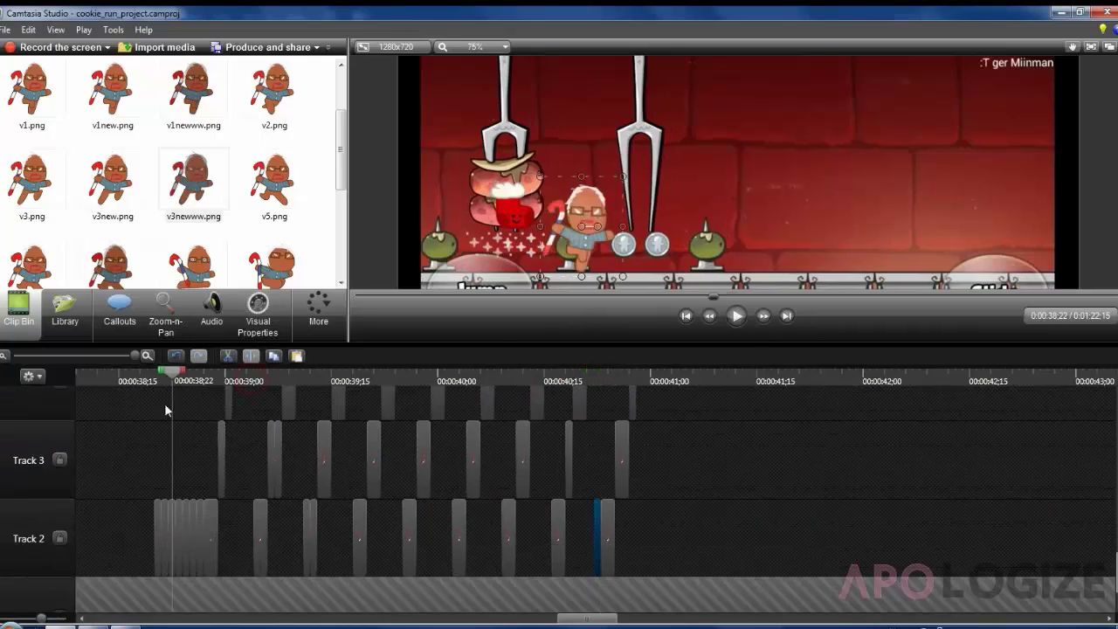
- Play back the overlaid sequence from before the jump to check the character replacement
{"action": "left_click", "coordinate": [736, 317]}
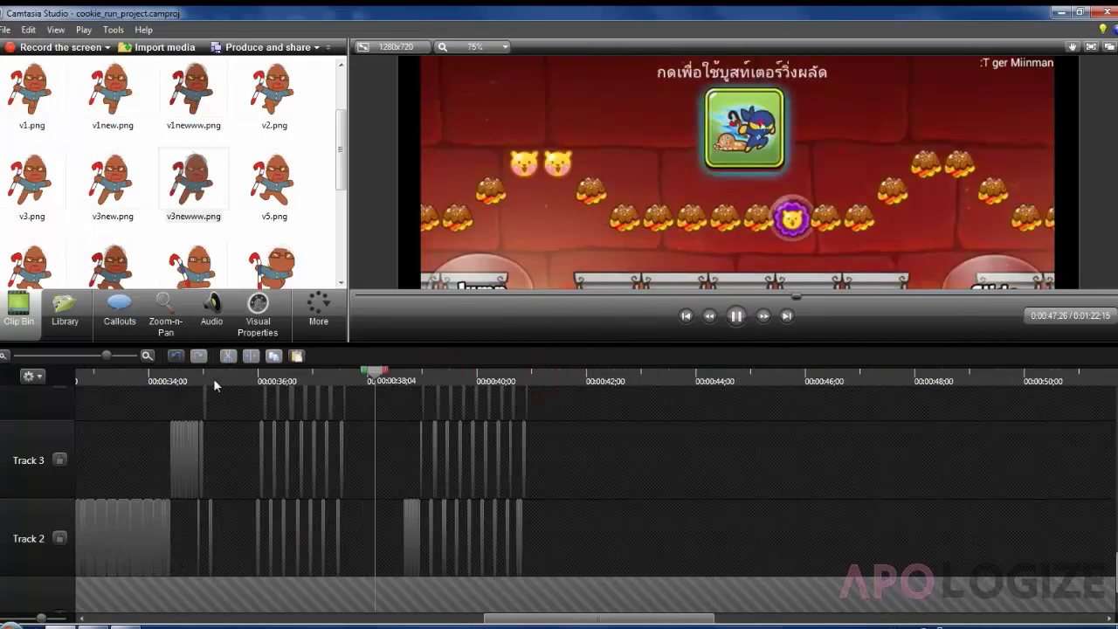
{"action": "left_click", "coordinate": [213, 381]}
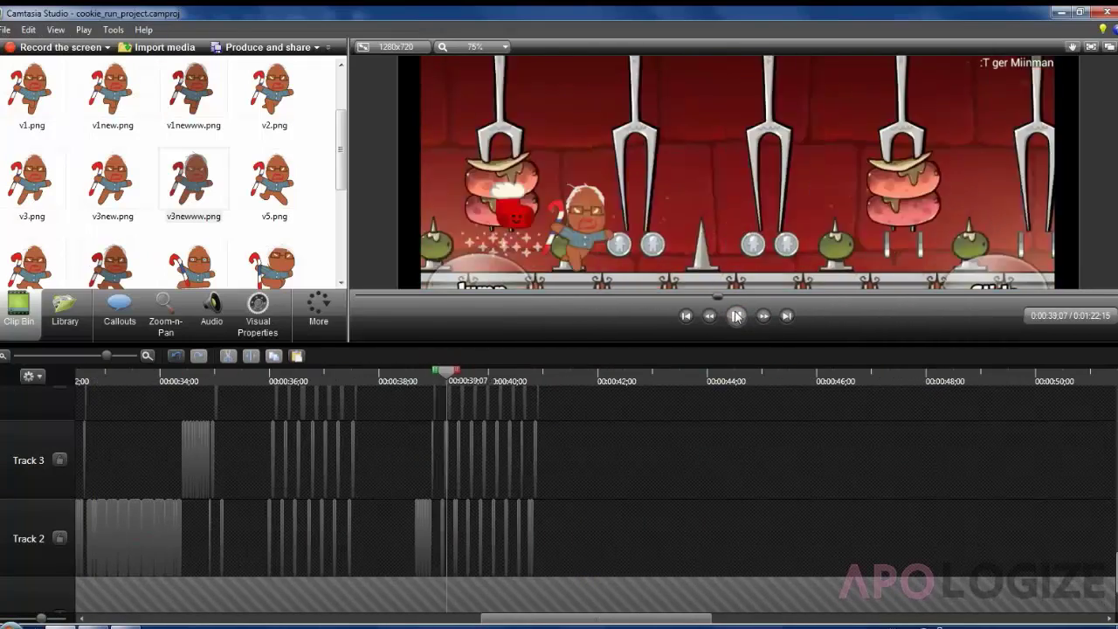
- Continue overlaying the leaping pose on the descending character frame by frame through 0:00:41;20
{"action": "scroll", "coordinate": [539, 387], "scroll_direction": "up", "scroll_amount": 2}
{"action": "left_click", "coordinate": [764, 316]}
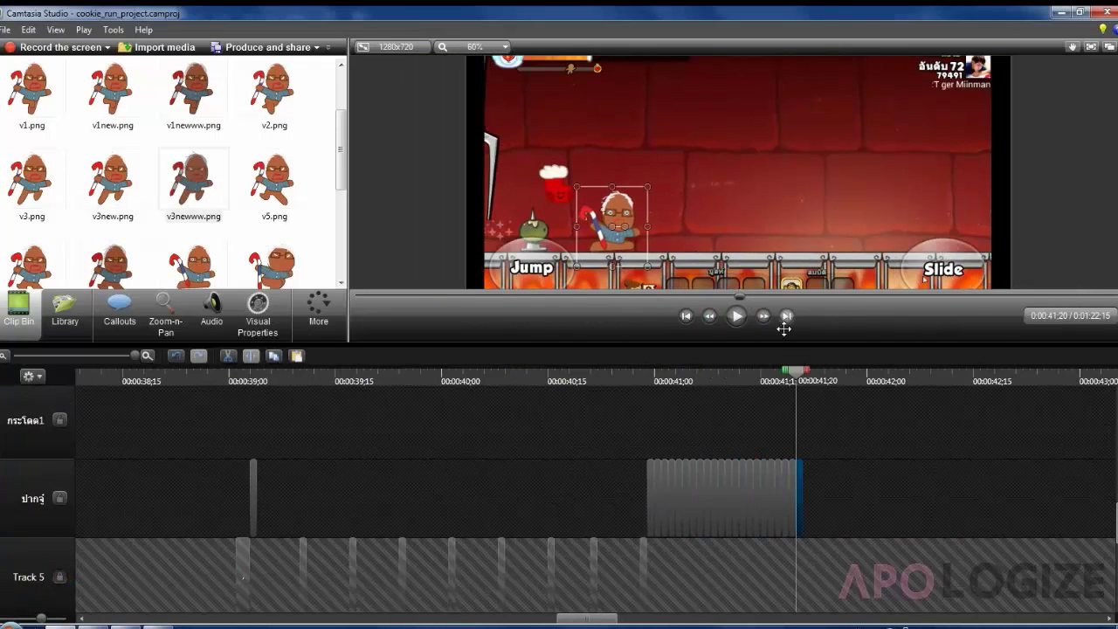
{"action": "scroll", "coordinate": [392, 474], "scroll_direction": "down", "scroll_amount": 3}
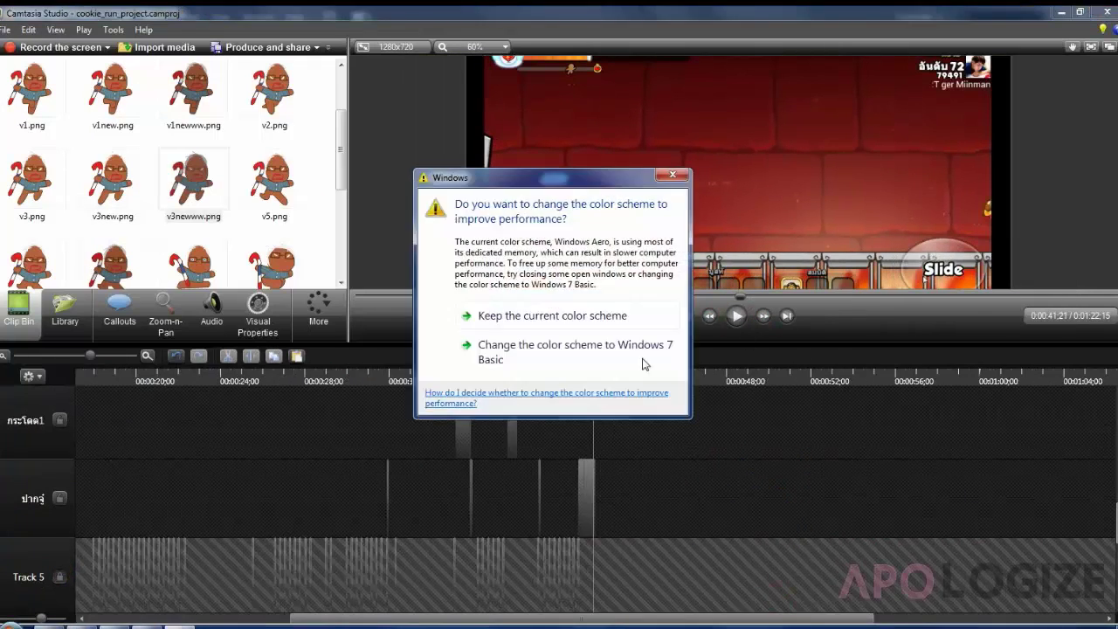